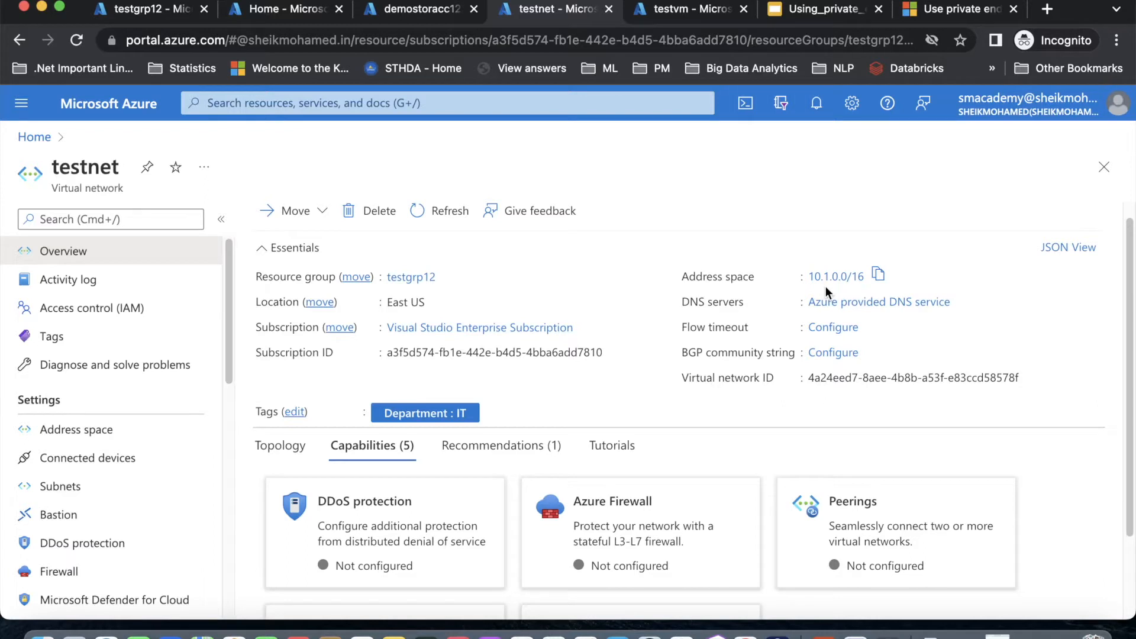
Examine the private endpoints attached to the testnet virtual network, and close the network's page.
{"action": "left_click_drag", "start_coordinate": [1132, 303], "coordinate": [1132, 304]}
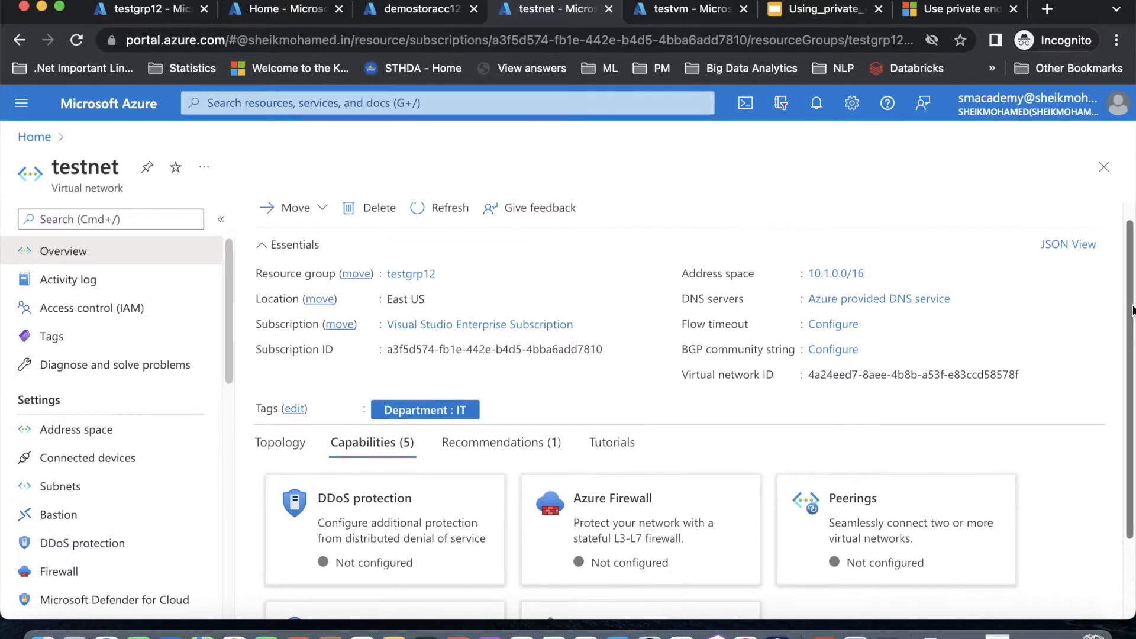
{"action": "scroll", "coordinate": [1108, 432], "scroll_direction": "down", "scroll_amount": 3}
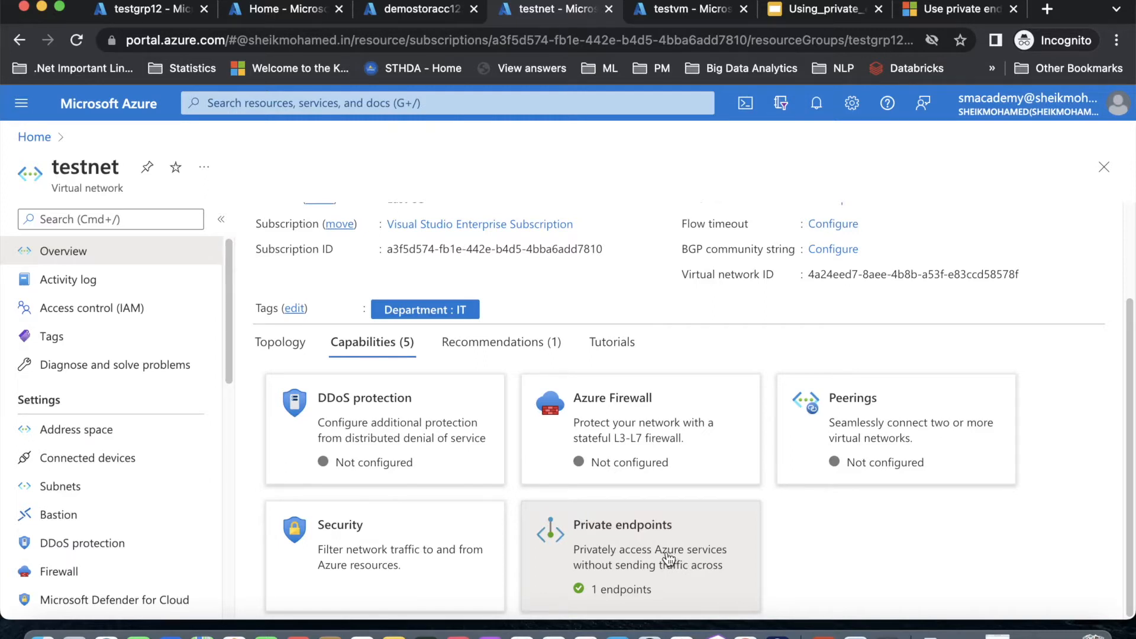
{"action": "left_click", "coordinate": [667, 555]}
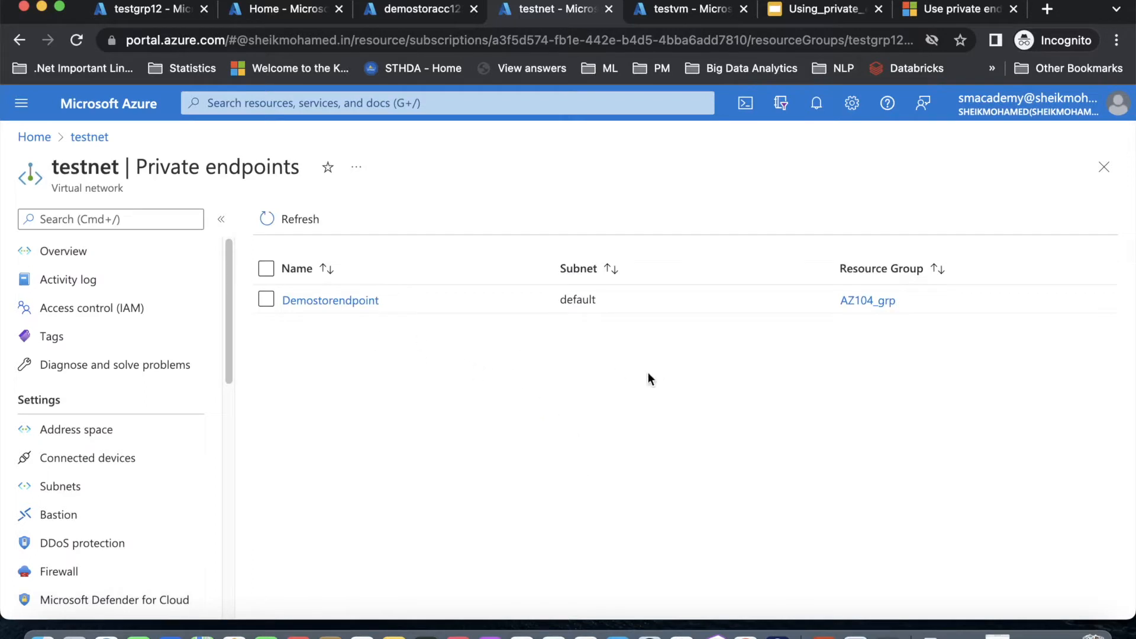
{"action": "left_click", "coordinate": [1102, 176]}
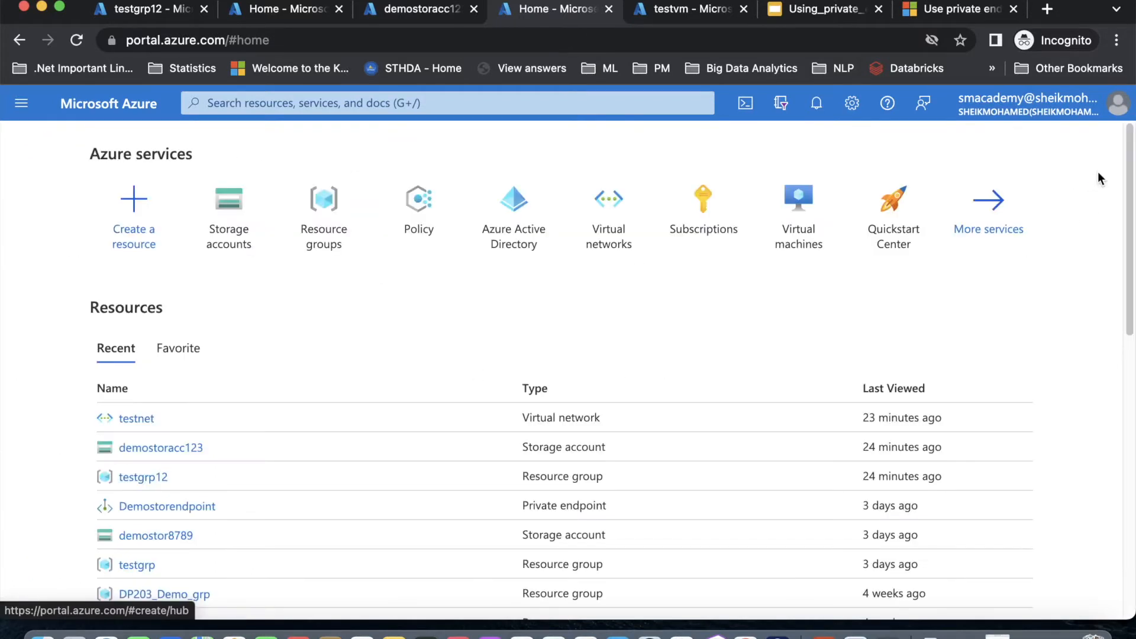
Reopen the testnet virtual network and examine its address space, subnets and connected devices.
{"action": "left_click", "coordinate": [133, 419]}
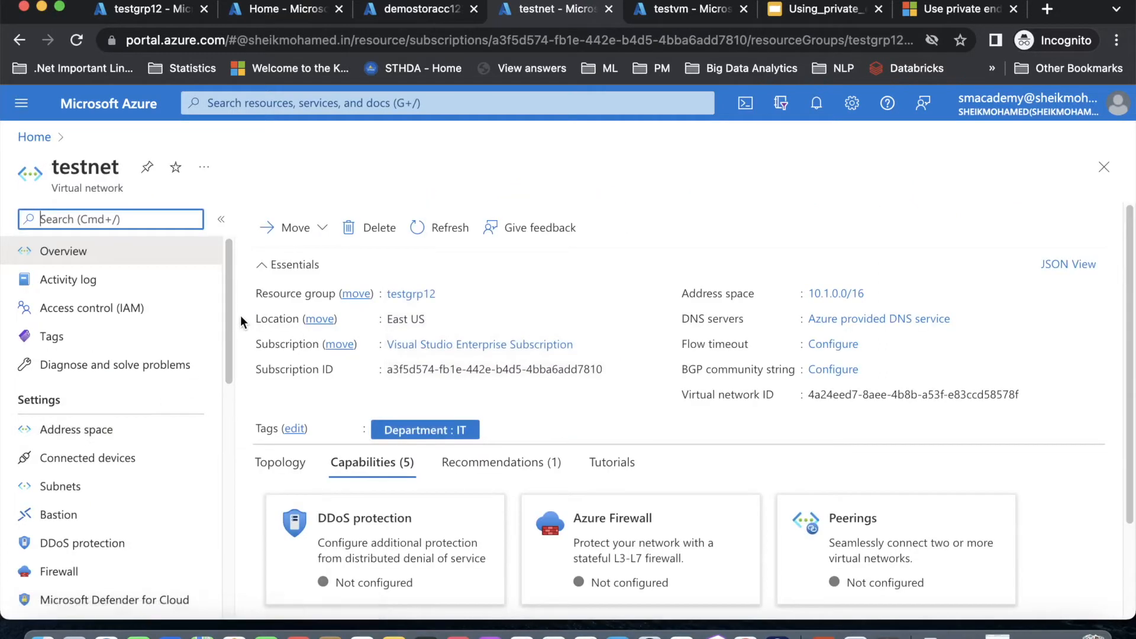
{"action": "left_click_drag", "start_coordinate": [229, 341], "coordinate": [231, 356]}
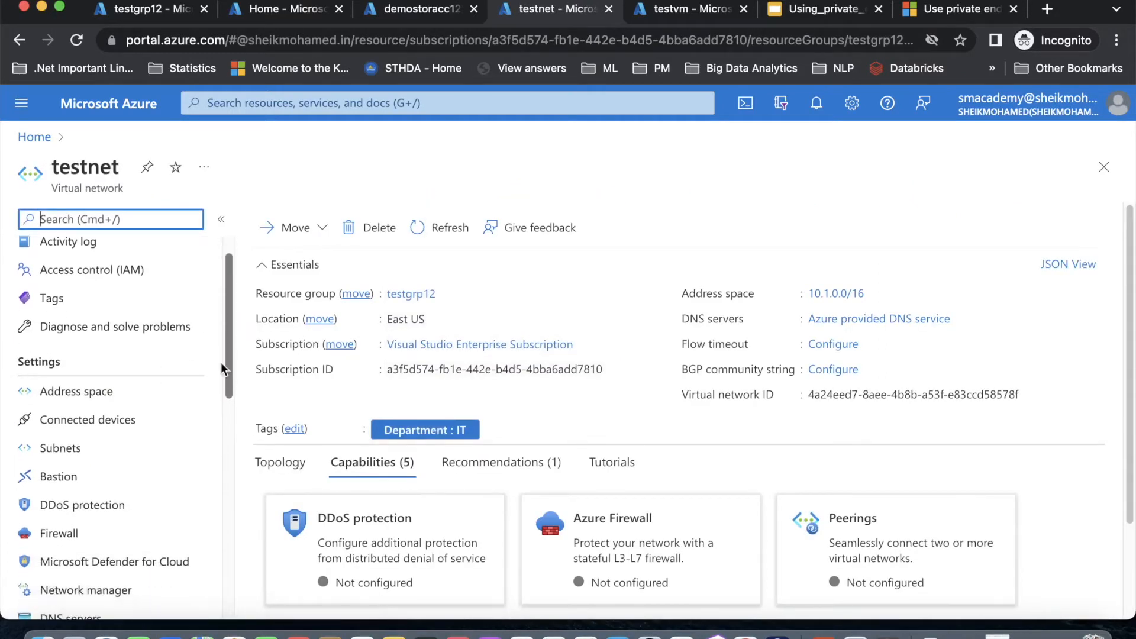
{"action": "left_click", "coordinate": [136, 392]}
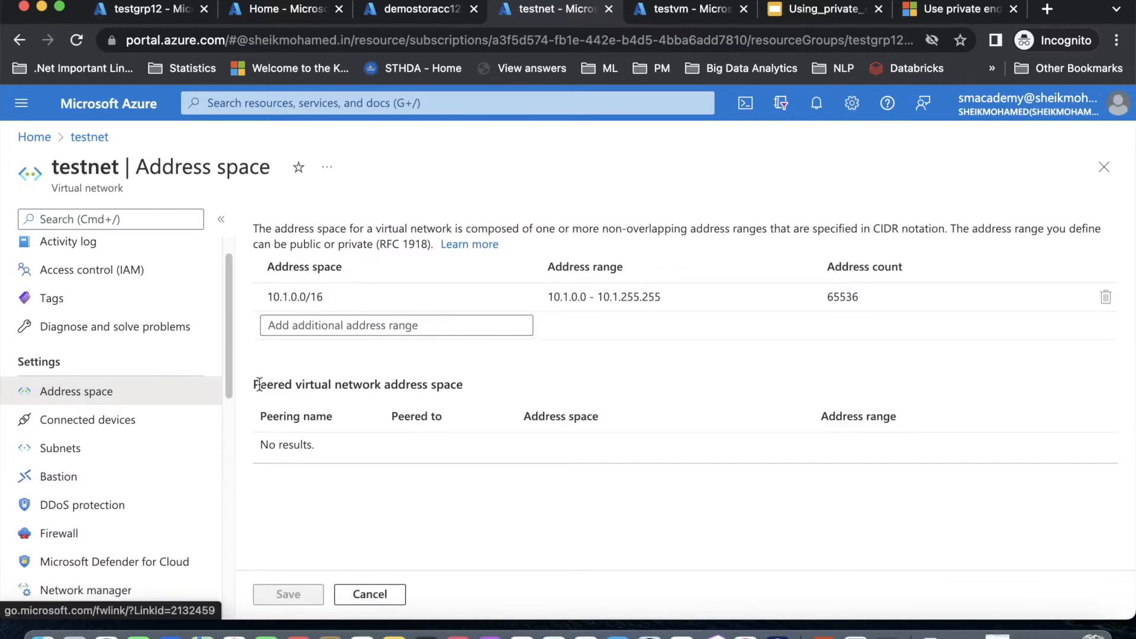
{"action": "left_click", "coordinate": [104, 454]}
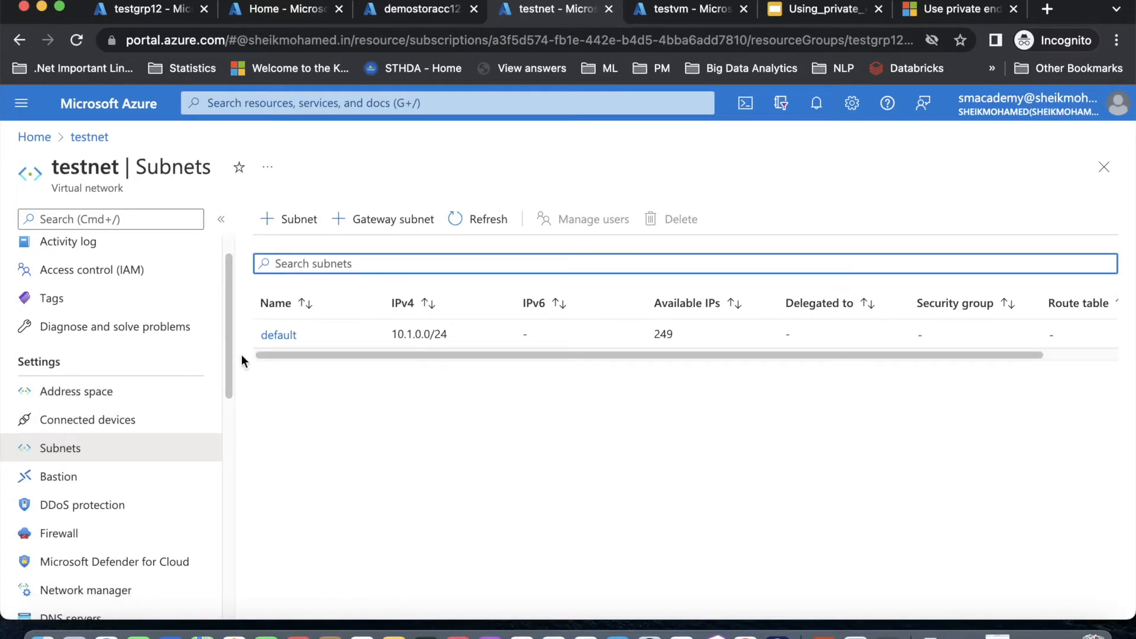
{"action": "left_click", "coordinate": [140, 420]}
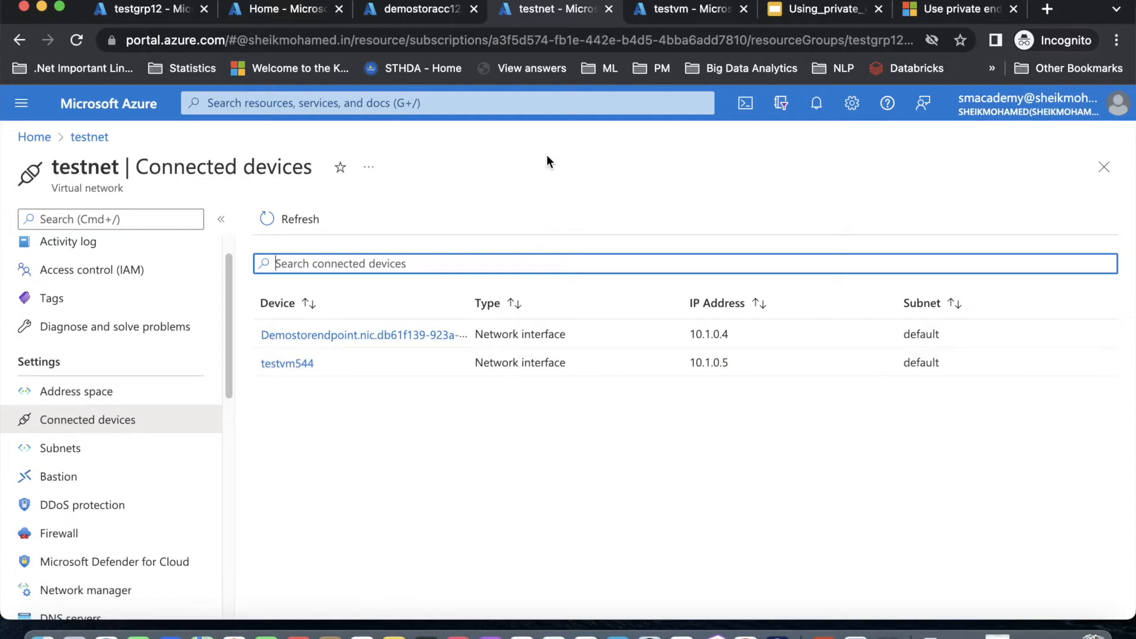
Switch to the demostoracc123 storage account and examine its public network access and private endpoint connections.
{"action": "left_click", "coordinate": [407, 17]}
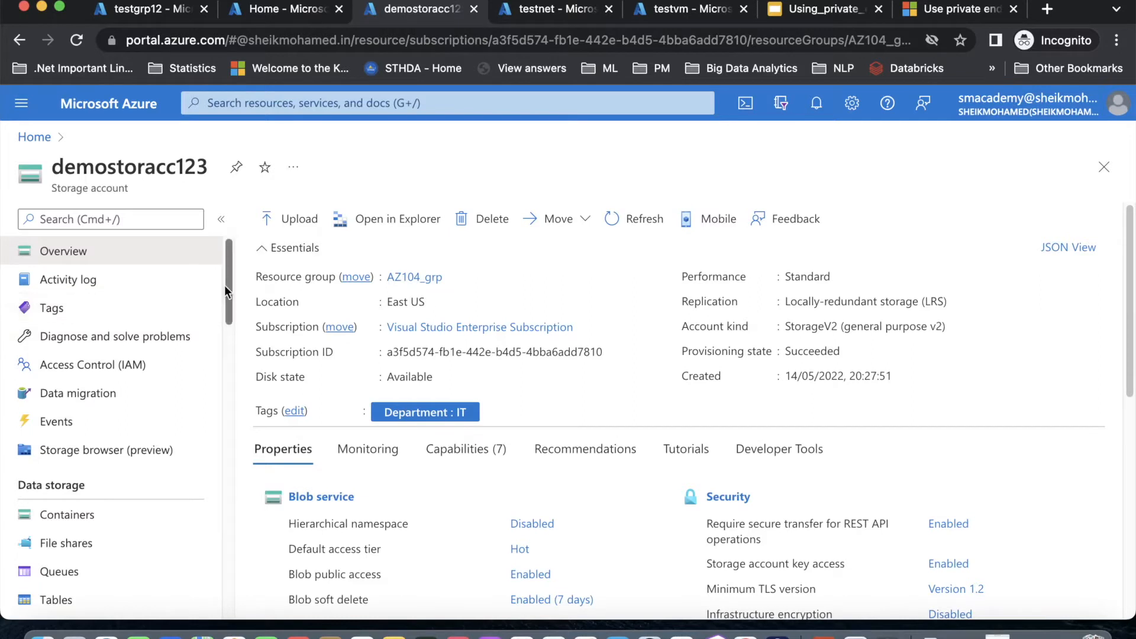
{"action": "scroll", "coordinate": [227, 285], "scroll_direction": "down", "scroll_amount": 1}
{"action": "left_click_drag", "start_coordinate": [227, 286], "coordinate": [232, 308]}
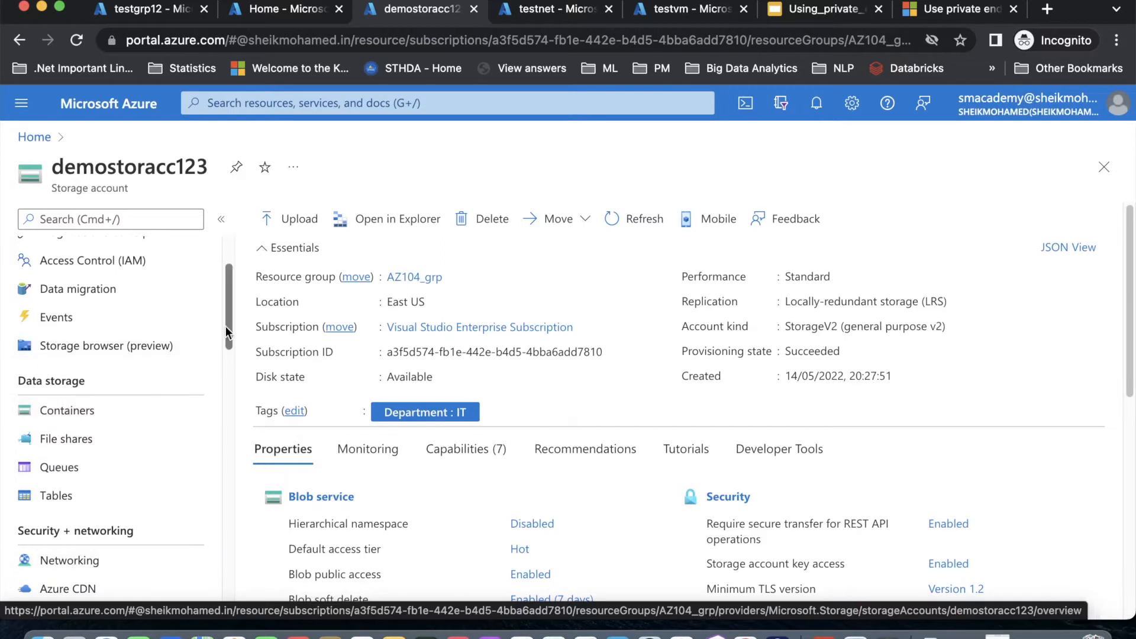
{"action": "left_click_drag", "start_coordinate": [228, 328], "coordinate": [234, 356]}
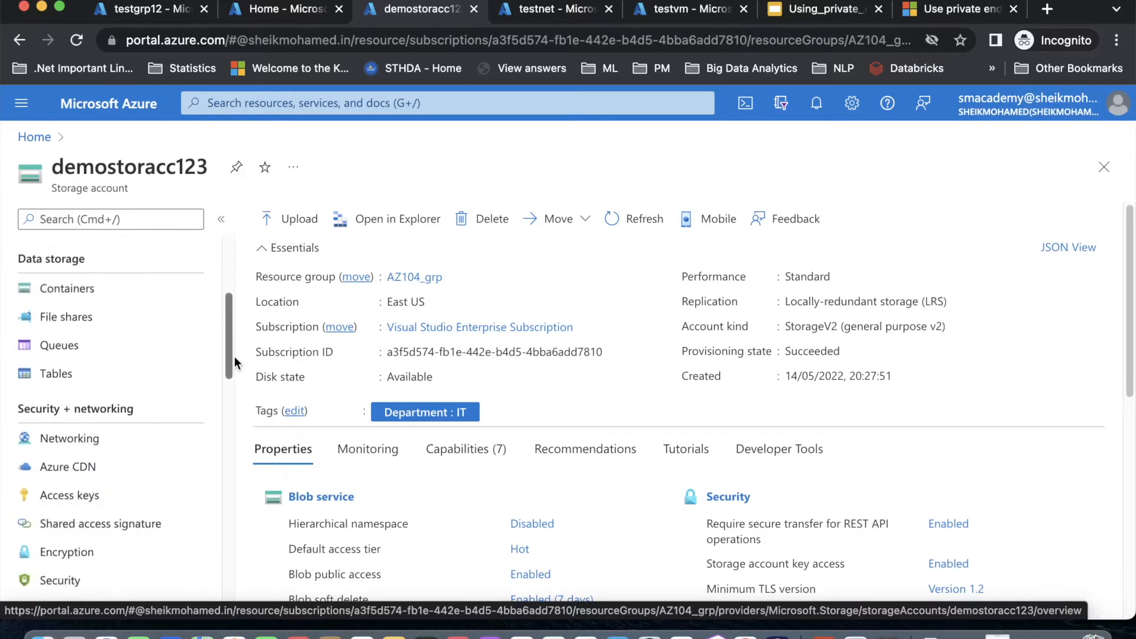
{"action": "left_click", "coordinate": [106, 432]}
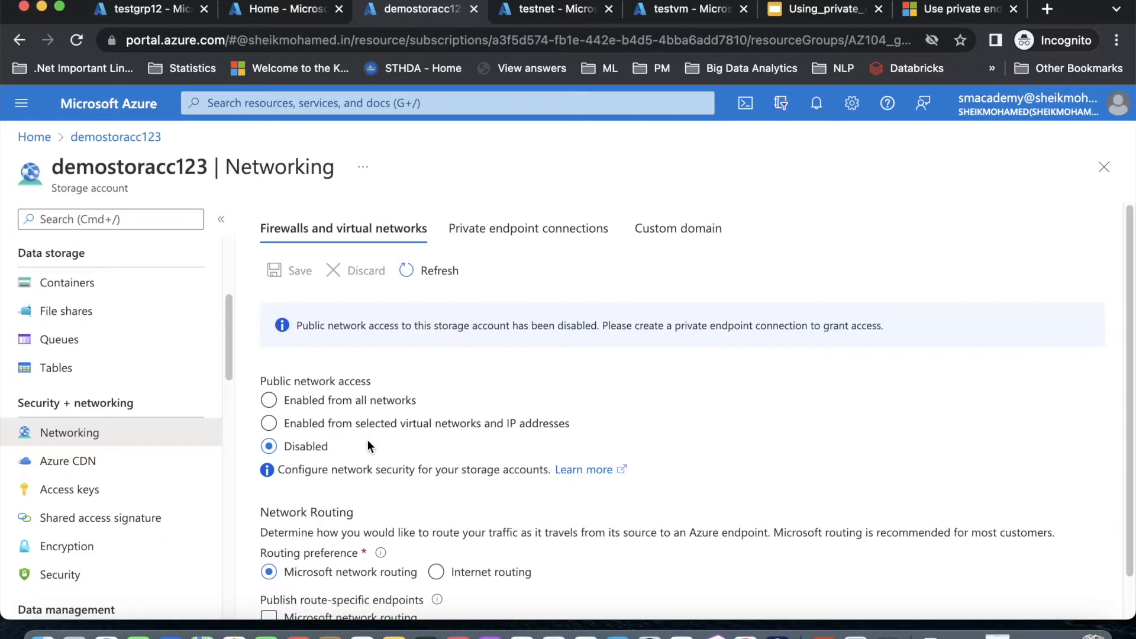
{"action": "left_click", "coordinate": [518, 240]}
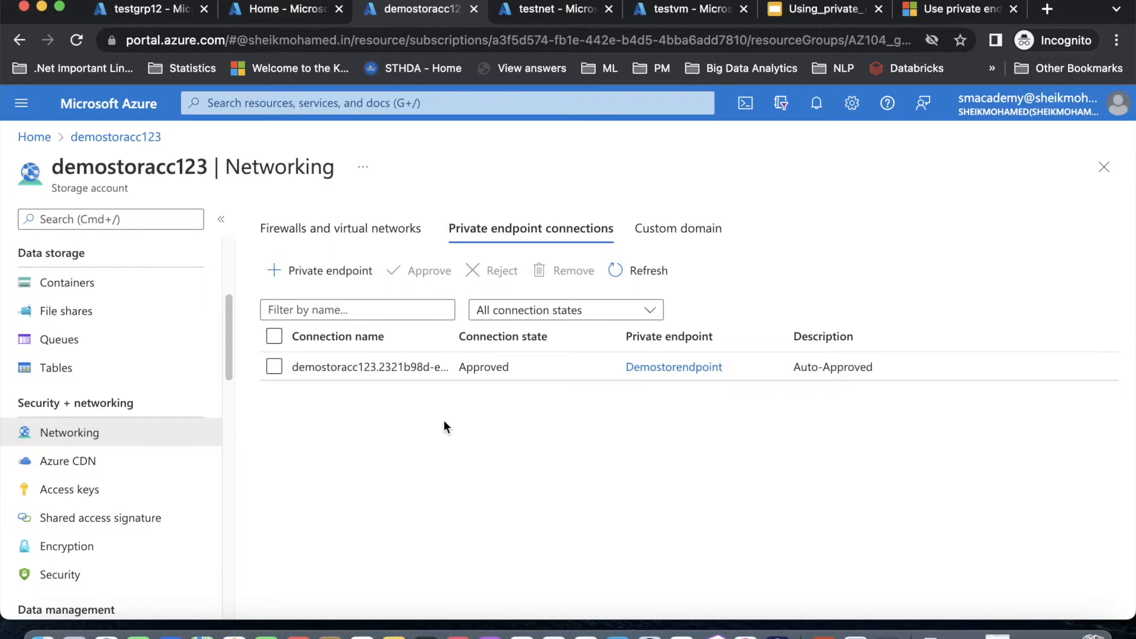
Start a new private endpoint for the storage account, name it testpe123 and continue to the resource settings.
{"action": "left_click", "coordinate": [332, 272]}
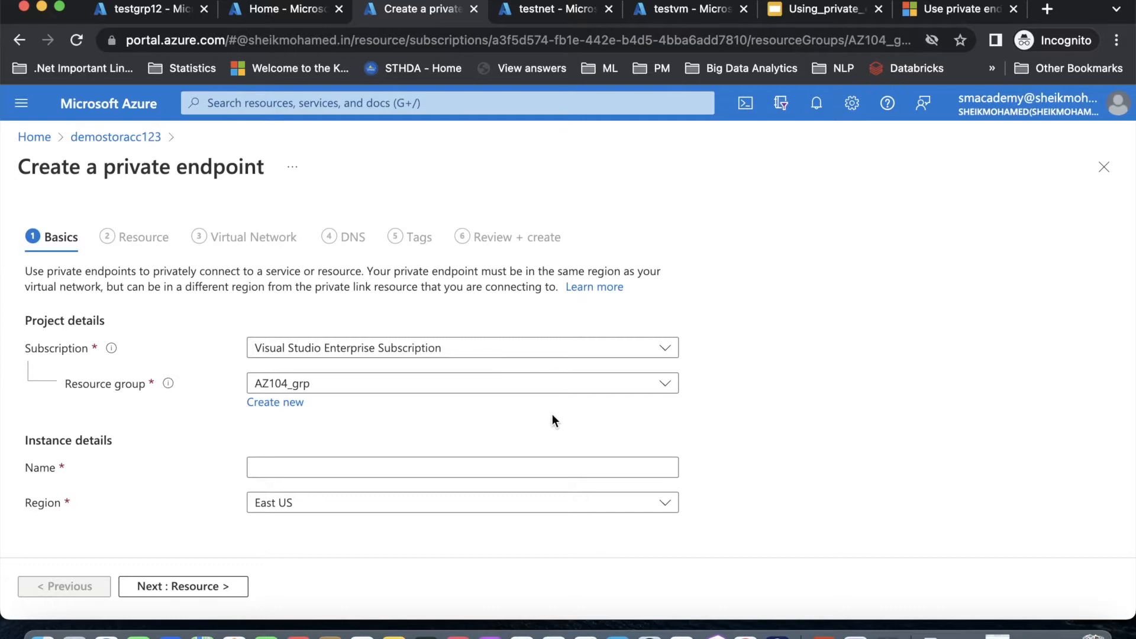
{"action": "left_click", "coordinate": [432, 469]}
{"action": "type", "text": "test"}
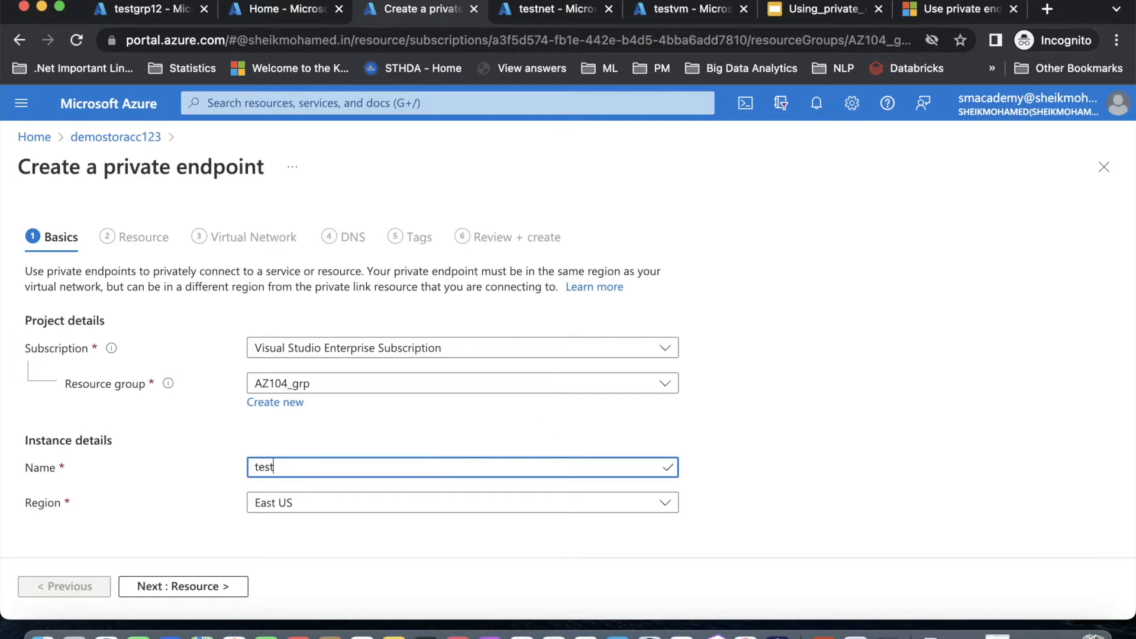
{"action": "type", "text": "pe123"}
{"action": "left_click", "coordinate": [220, 584]}
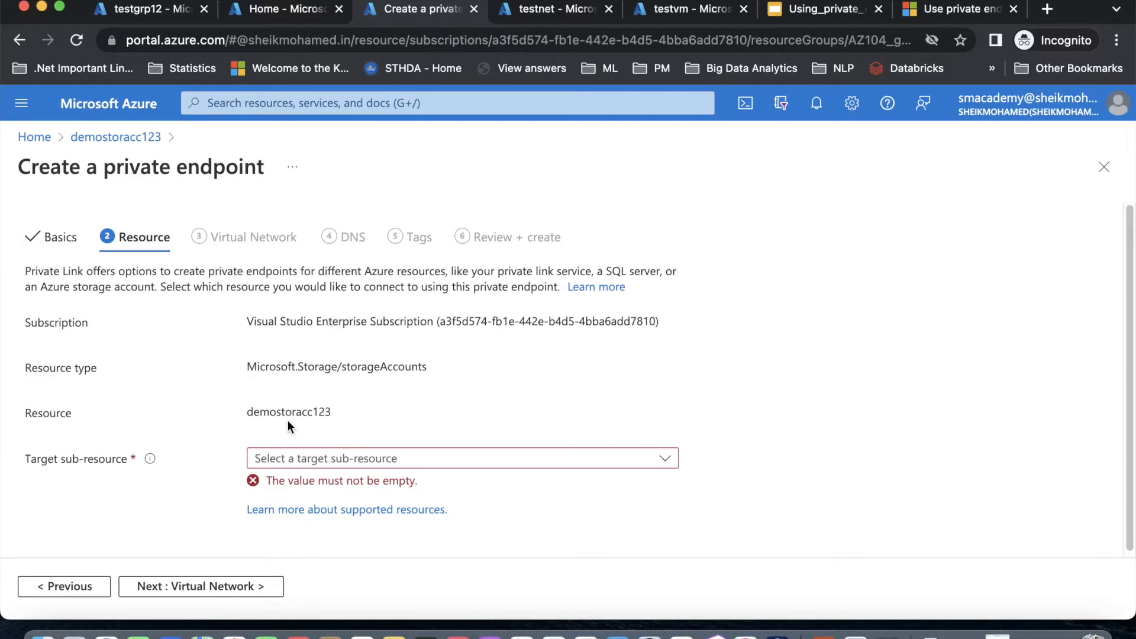
Choose blob as the target sub-resource of the new endpoint and continue to the virtual network settings.
{"action": "left_click", "coordinate": [333, 460]}
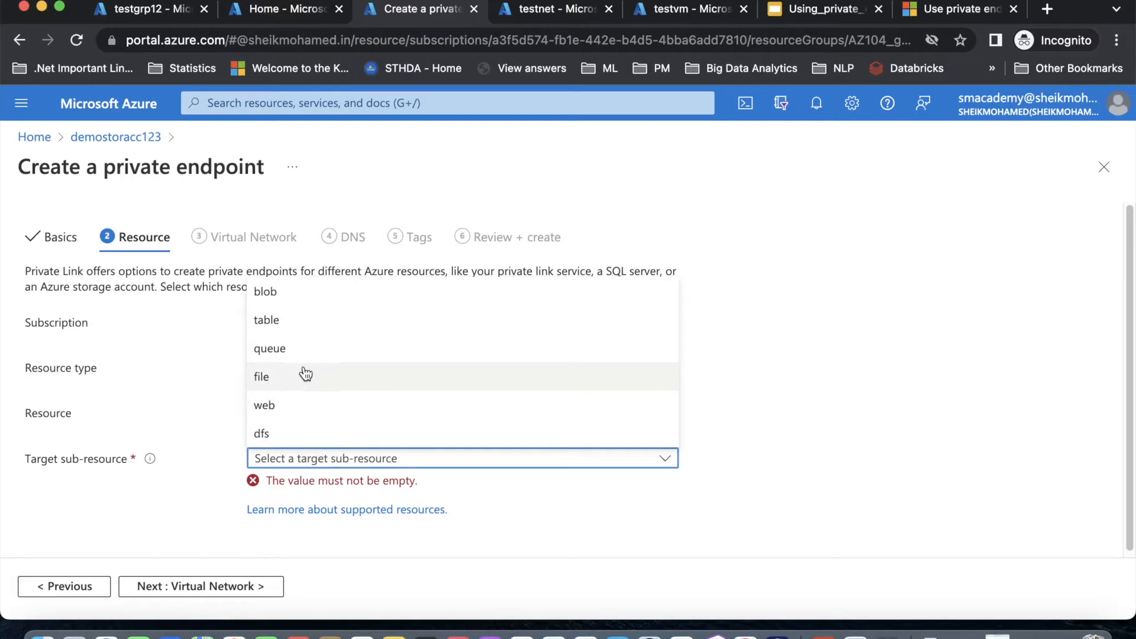
{"action": "left_click", "coordinate": [298, 301]}
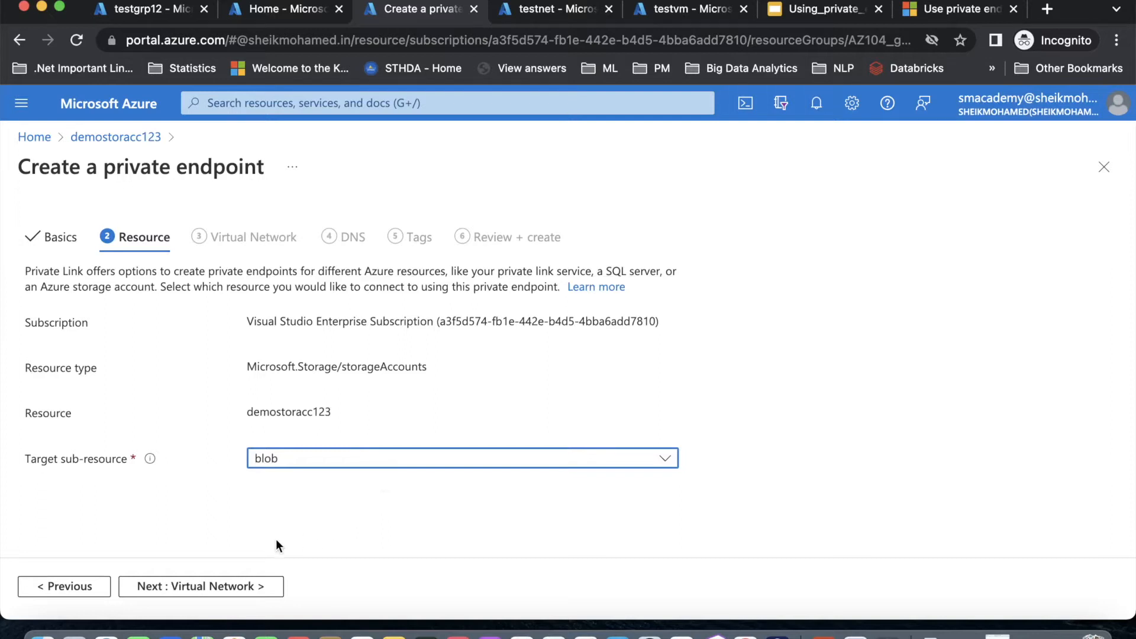
{"action": "left_click", "coordinate": [243, 589]}
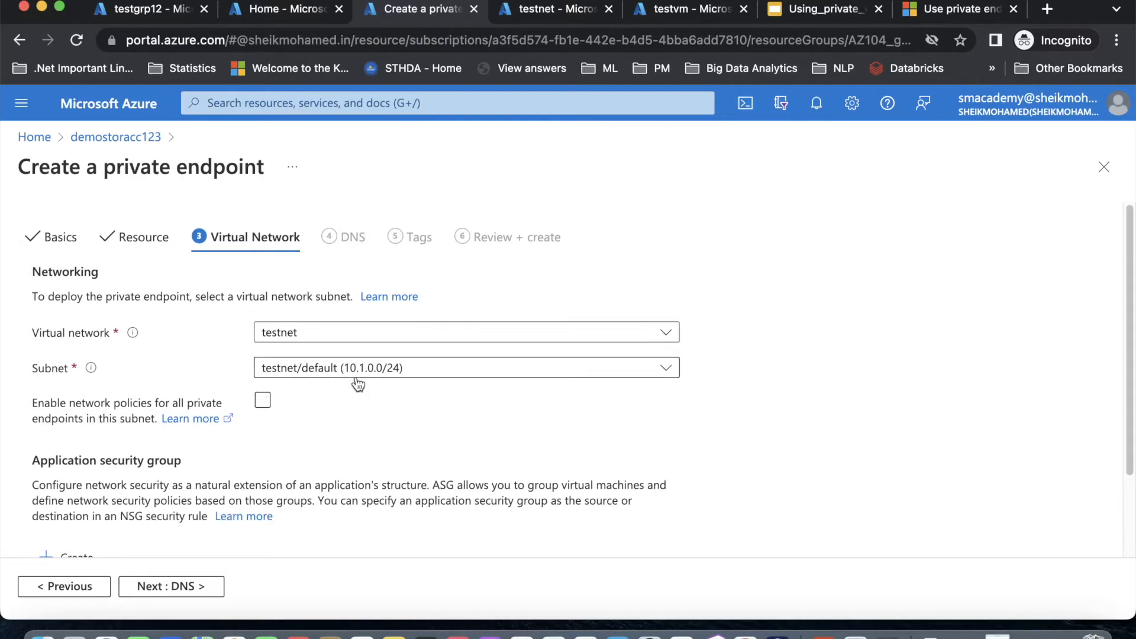
Check the new endpoint's virtual network, subnet and application security group options, and continue to the DNS settings.
{"action": "left_click", "coordinate": [437, 340]}
{"action": "left_click", "coordinate": [437, 341]}
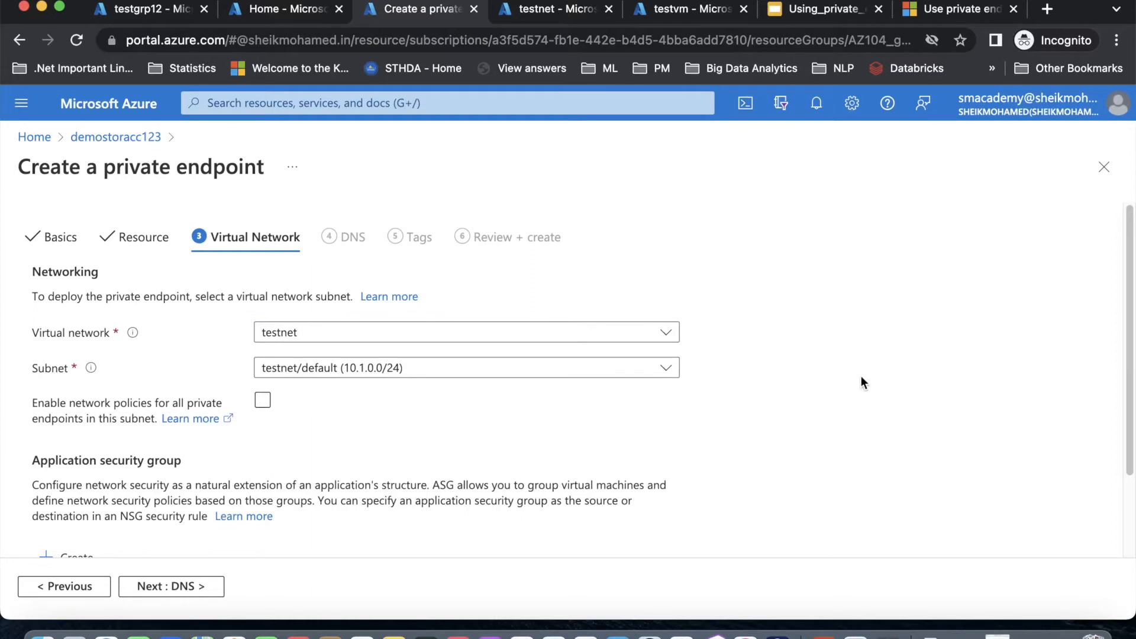
{"action": "left_click_drag", "start_coordinate": [1130, 305], "coordinate": [1133, 394]}
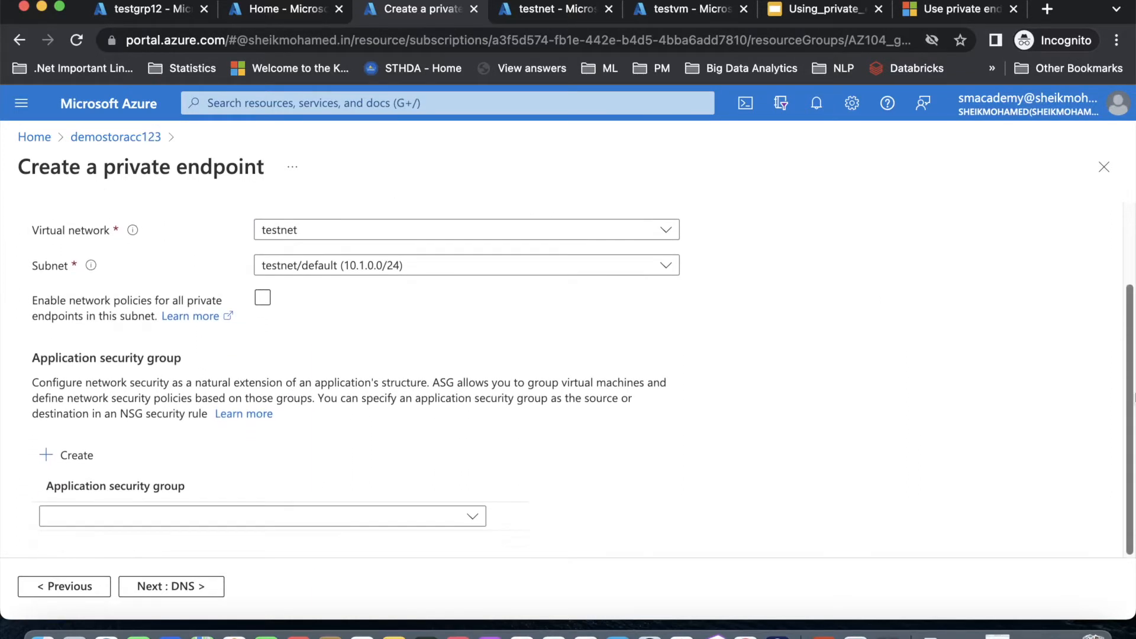
{"action": "scroll", "coordinate": [1089, 281], "scroll_direction": "up", "scroll_amount": 3}
{"action": "left_click", "coordinate": [206, 588]}
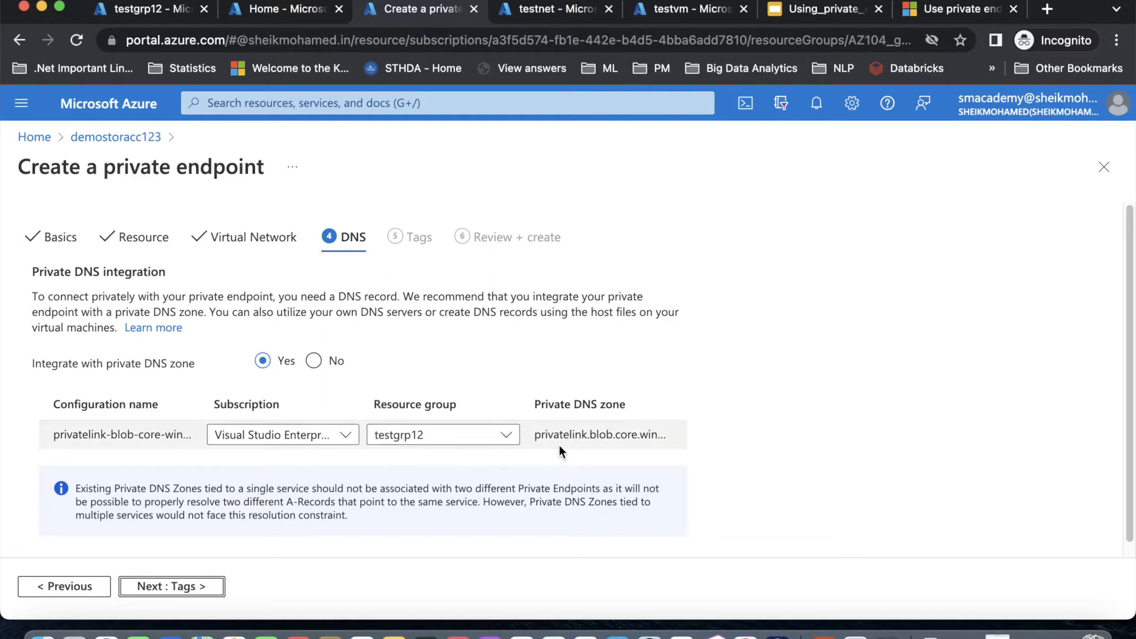
Check the private DNS zone, continue past the tags to the final review, and close the wizard without creating the endpoint.
{"action": "left_click_drag", "start_coordinate": [534, 441], "coordinate": [676, 440]}
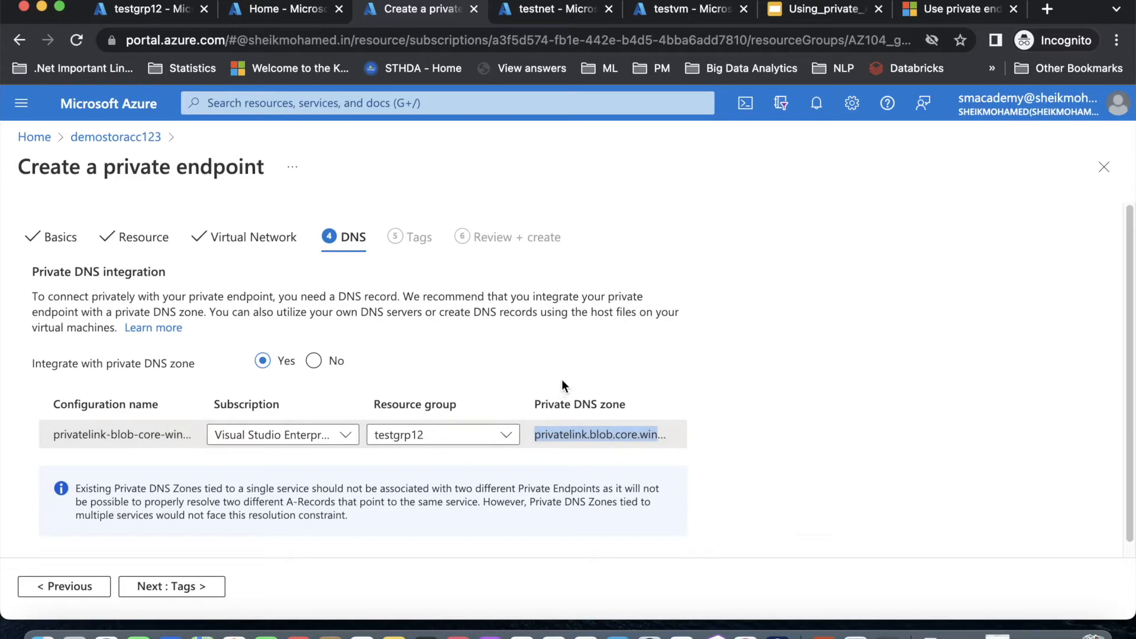
{"action": "left_click", "coordinate": [553, 344]}
{"action": "left_click", "coordinate": [197, 585]}
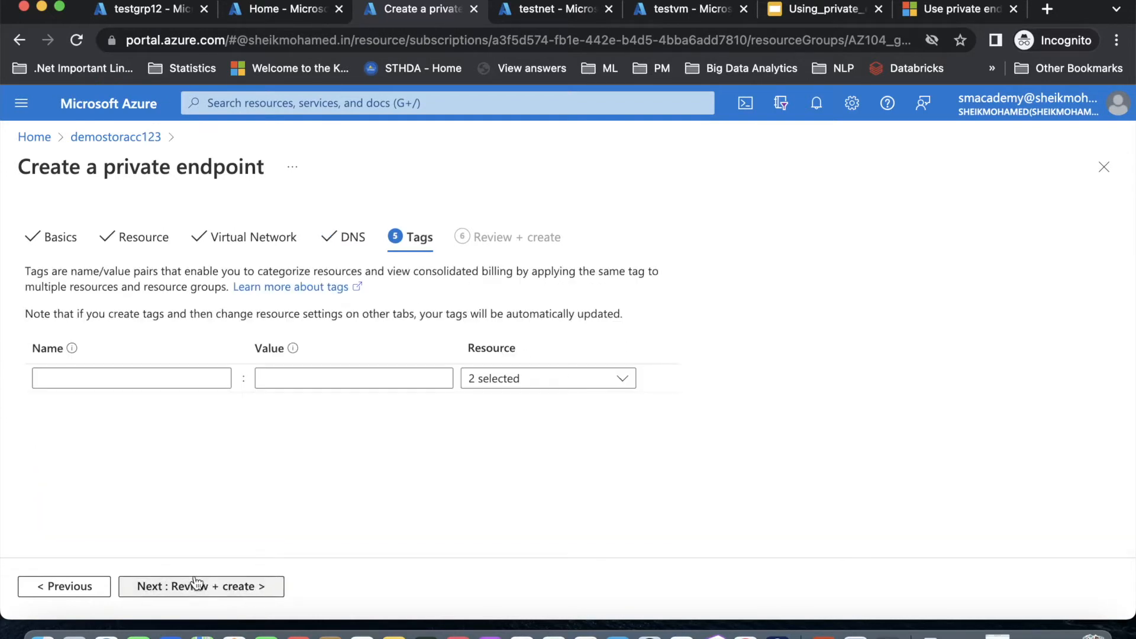
{"action": "left_click", "coordinate": [237, 587]}
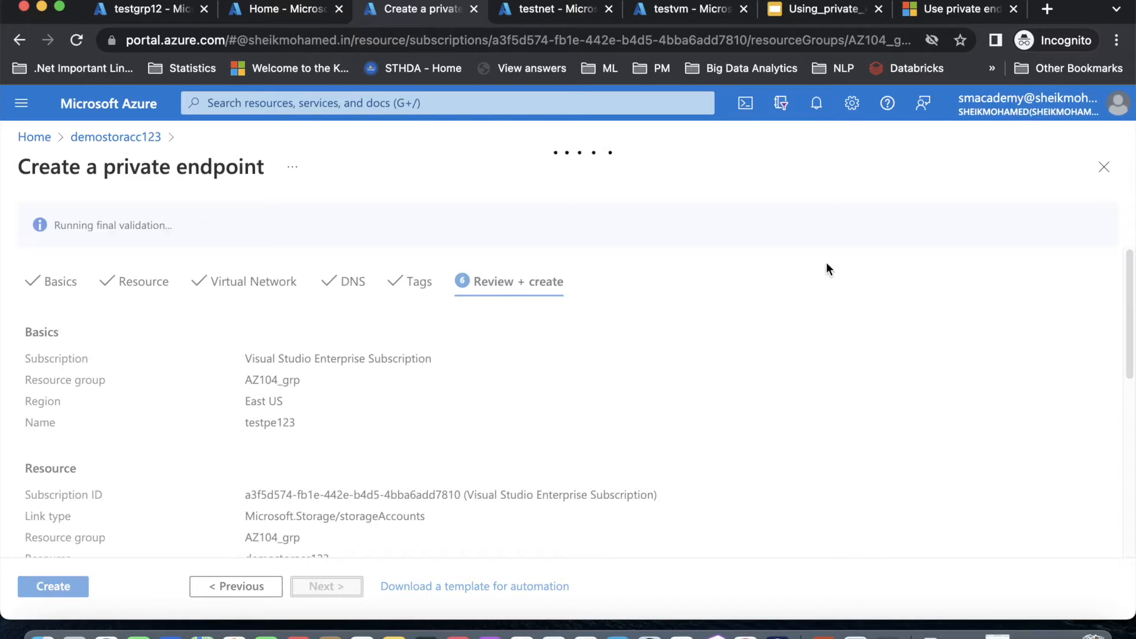
{"action": "left_click", "coordinate": [1104, 168]}
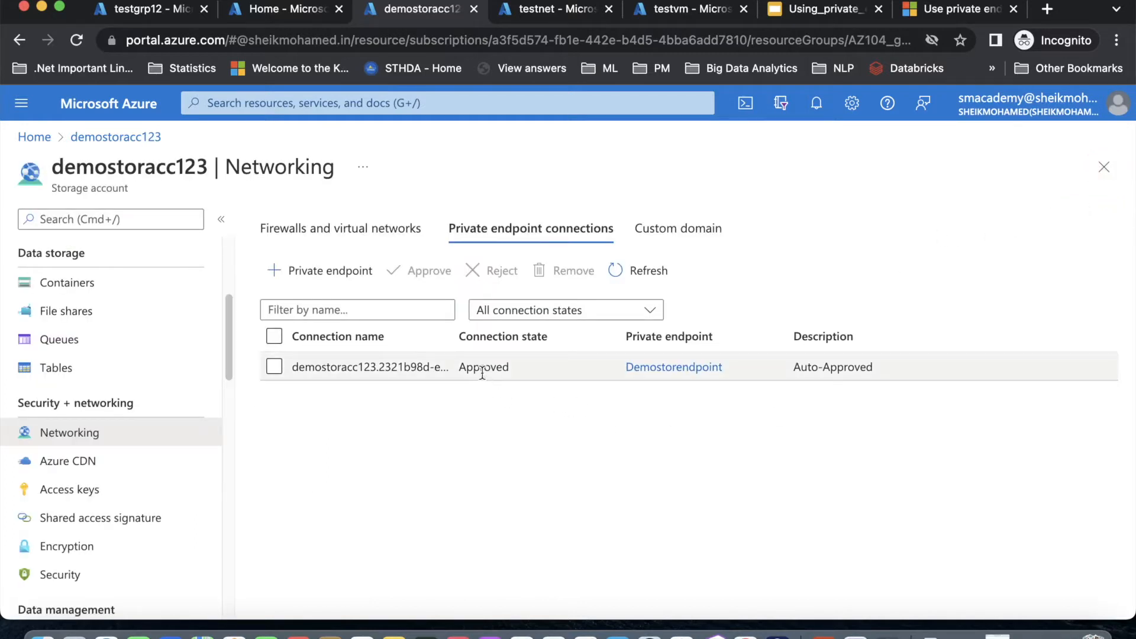
Open the storage account's existing Demostorendpoint and examine the IP address and FQDN in its DNS configuration.
{"action": "left_click", "coordinate": [680, 367]}
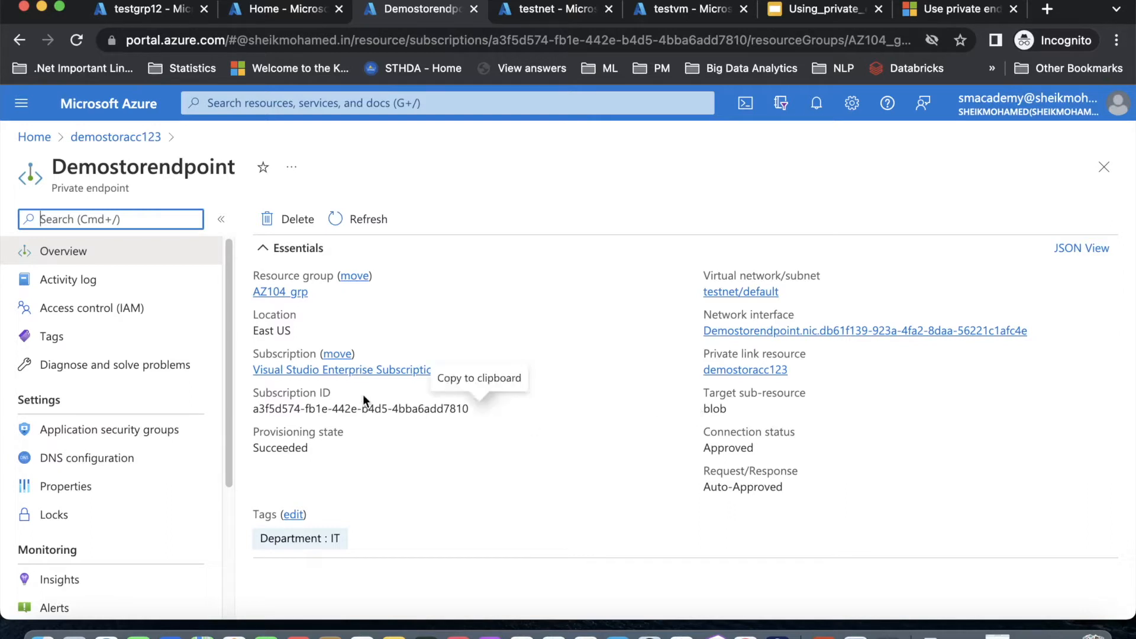
{"action": "left_click", "coordinate": [80, 467]}
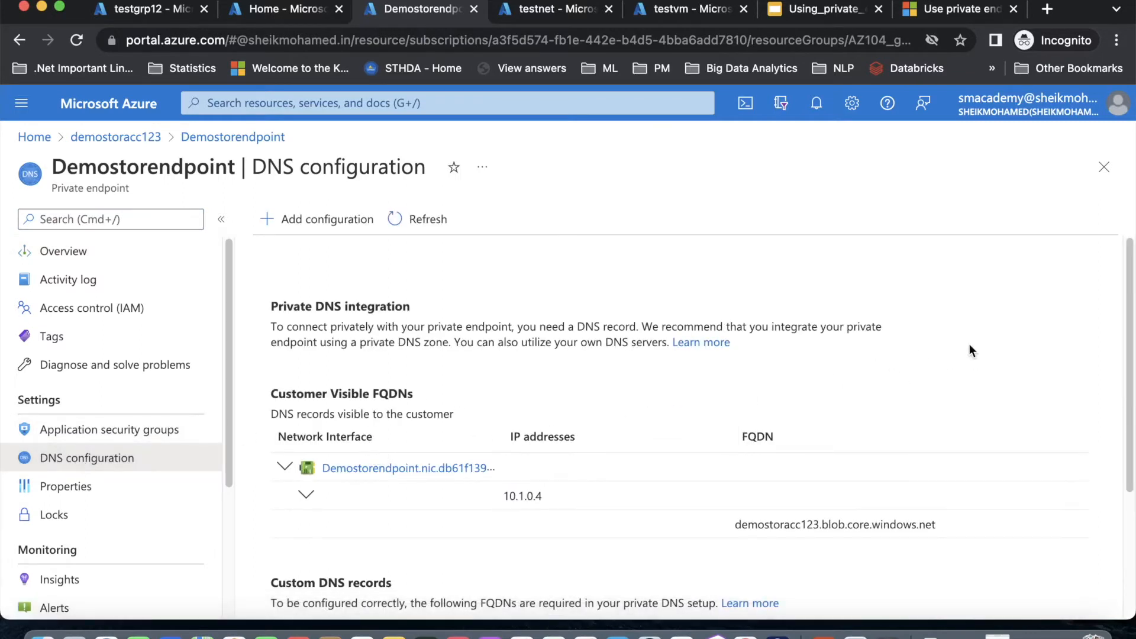
{"action": "scroll", "coordinate": [1112, 273], "scroll_direction": "down", "scroll_amount": 2}
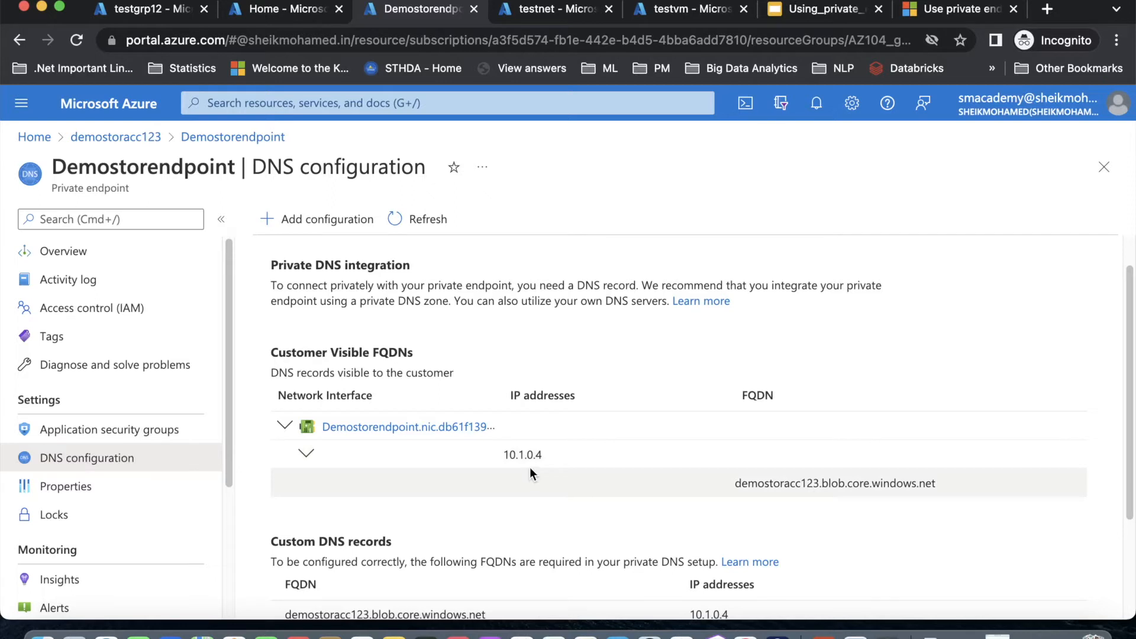
{"action": "left_click_drag", "start_coordinate": [1130, 386], "coordinate": [1135, 362]}
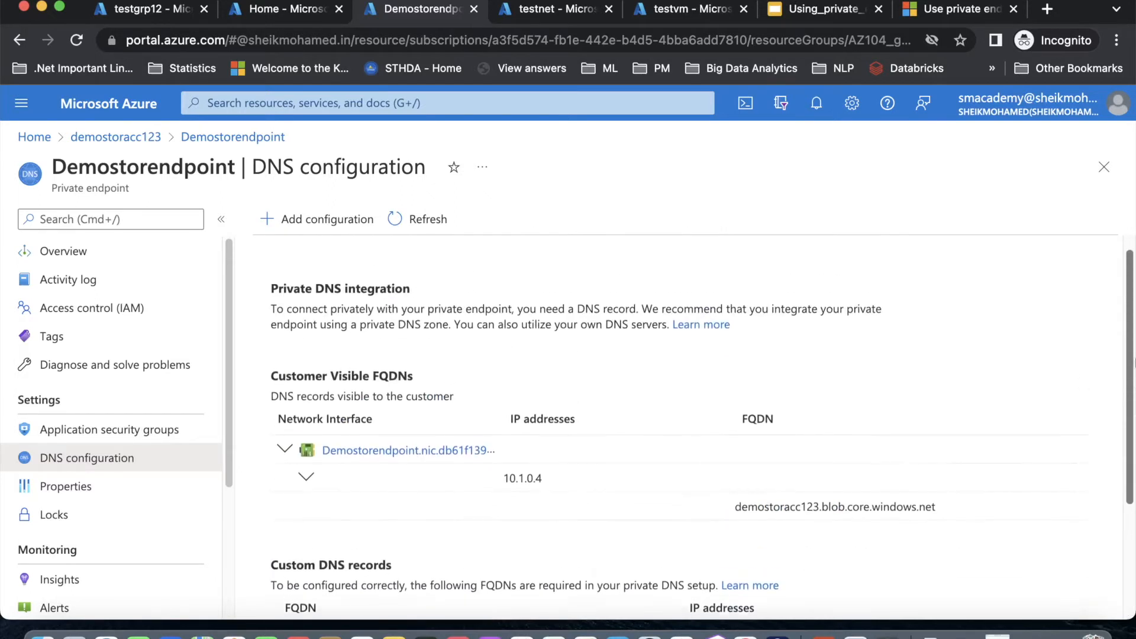
Search the portal for "private", open Private Link and view its list of private endpoints.
{"action": "left_click", "coordinate": [288, 103]}
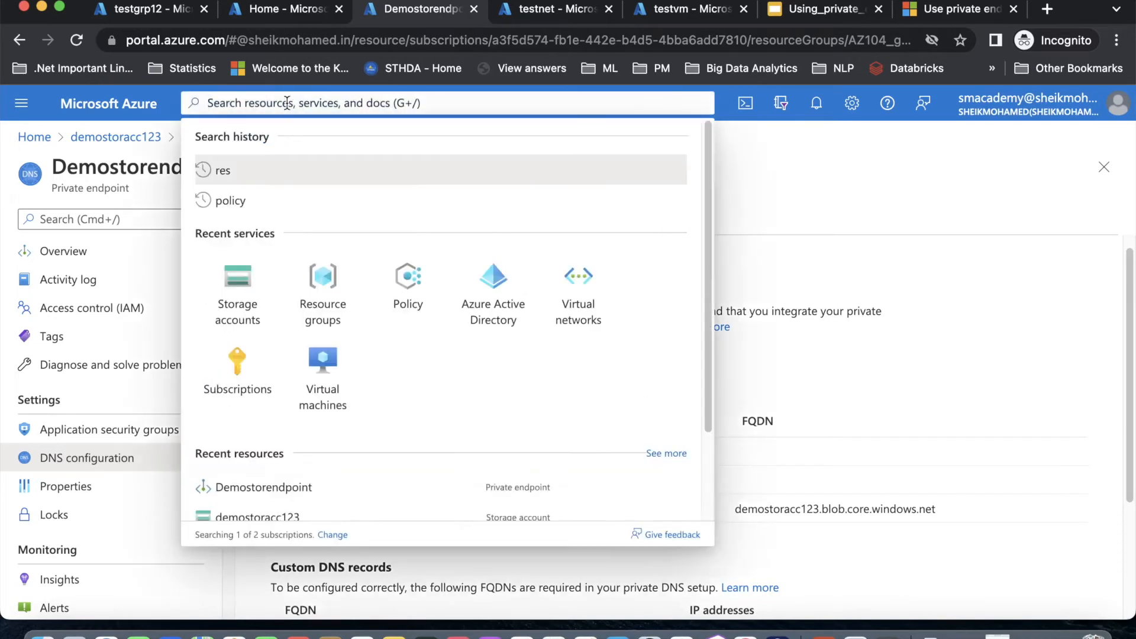
{"action": "type", "text": "private"}
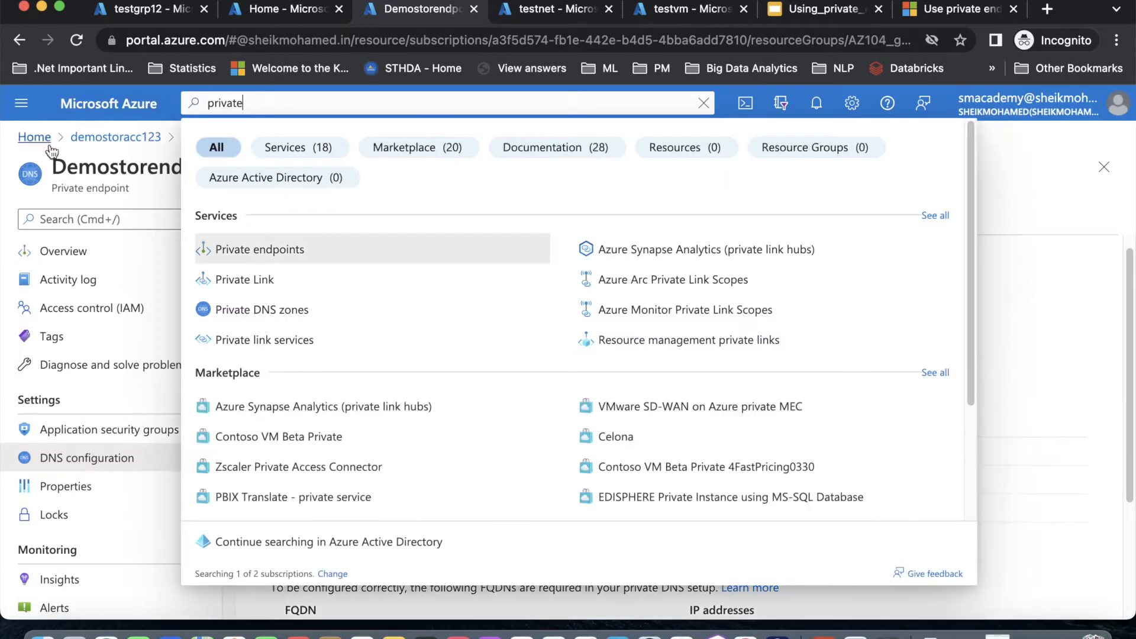
{"action": "left_click", "coordinate": [258, 285]}
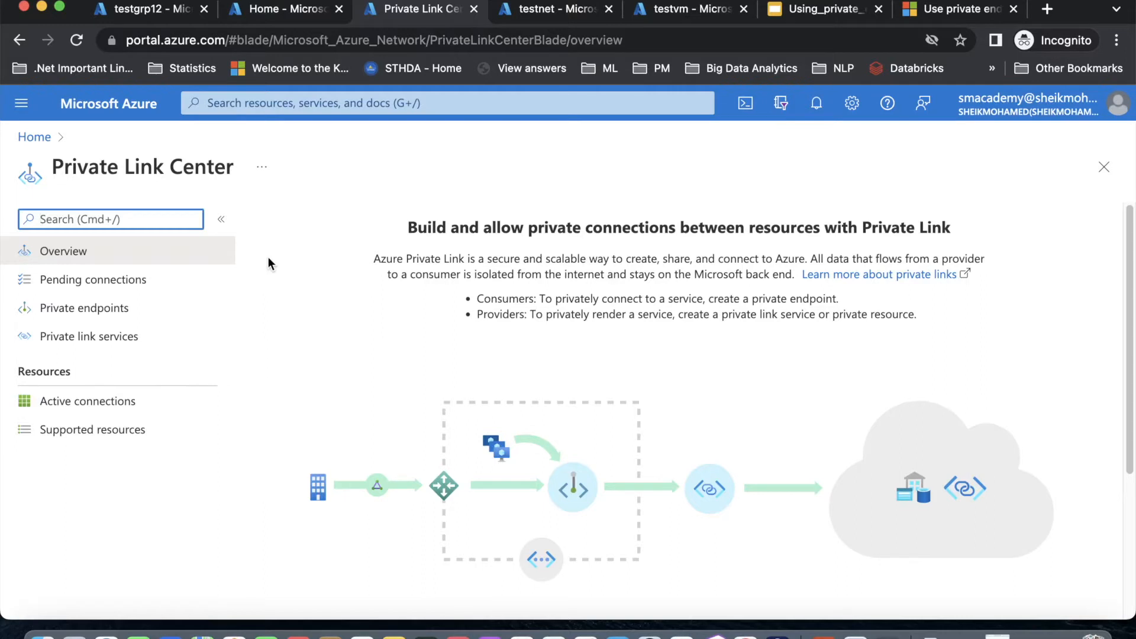
{"action": "left_click", "coordinate": [138, 317]}
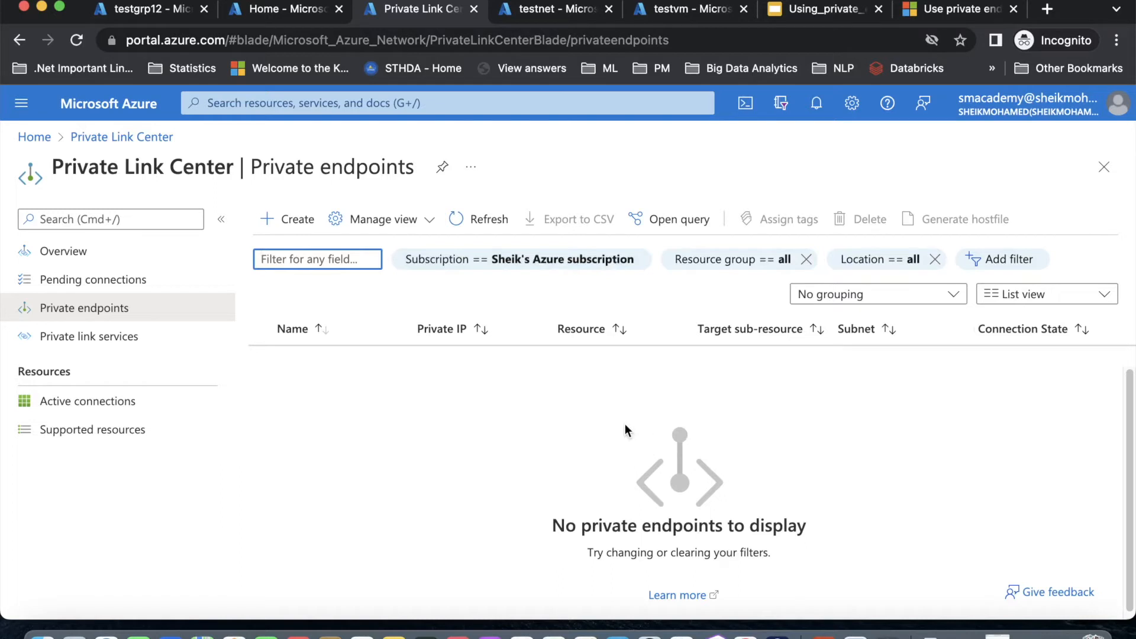
Filter the private endpoints list to the Visual Studio Enterprise Subscription only, check the listed endpoint and close Private Link Center.
{"action": "left_click", "coordinate": [594, 270]}
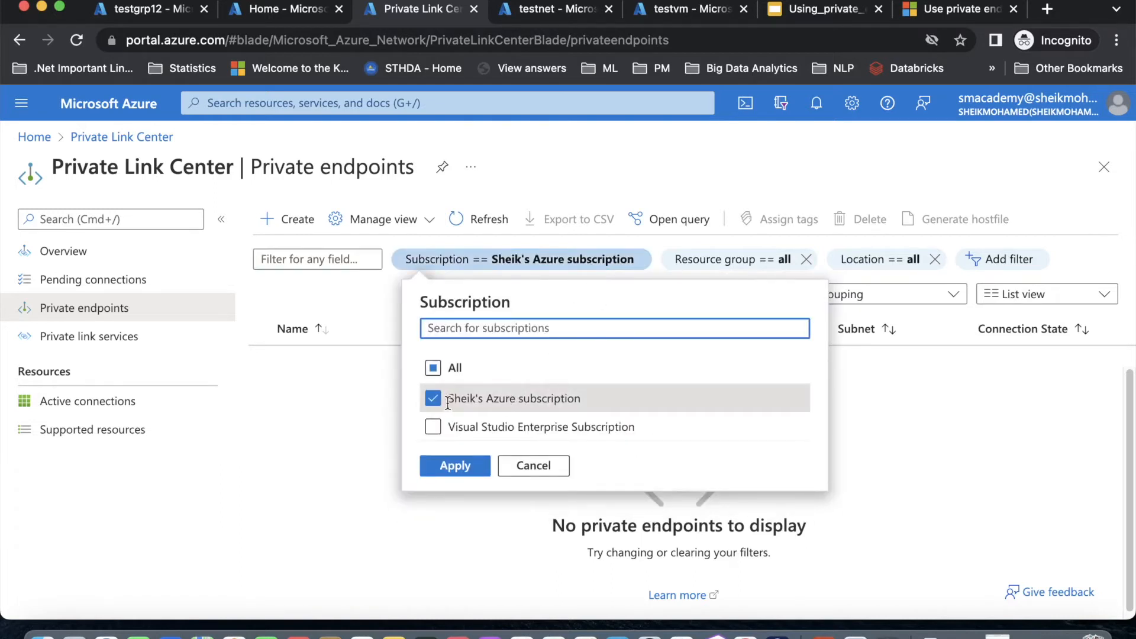
{"action": "left_click", "coordinate": [431, 400]}
{"action": "left_click", "coordinate": [437, 425]}
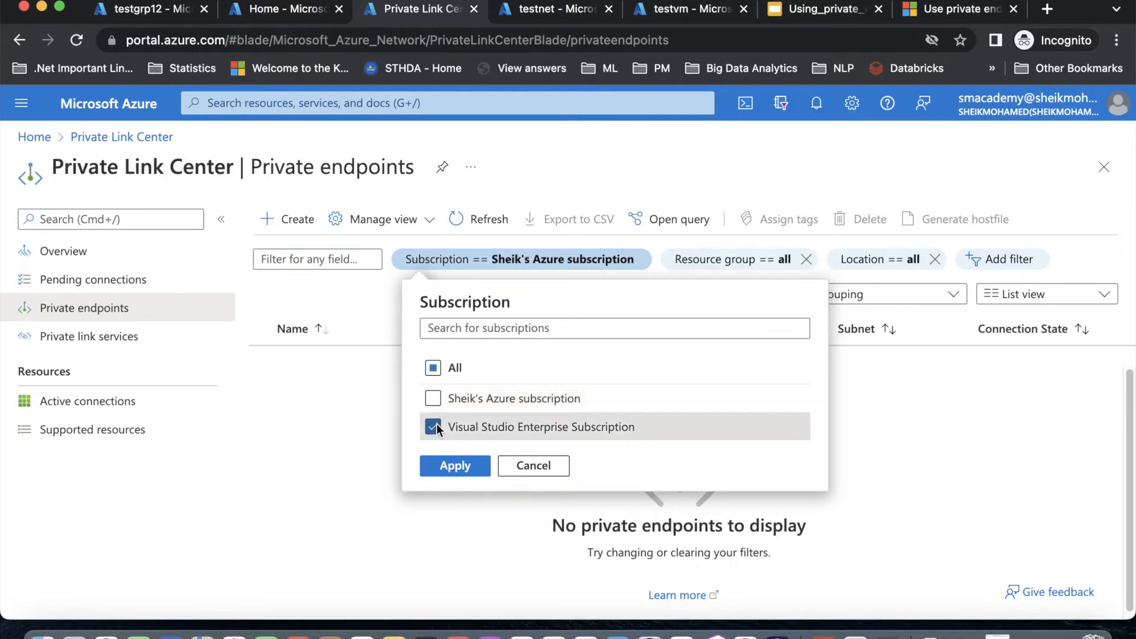
{"action": "left_click", "coordinate": [453, 462]}
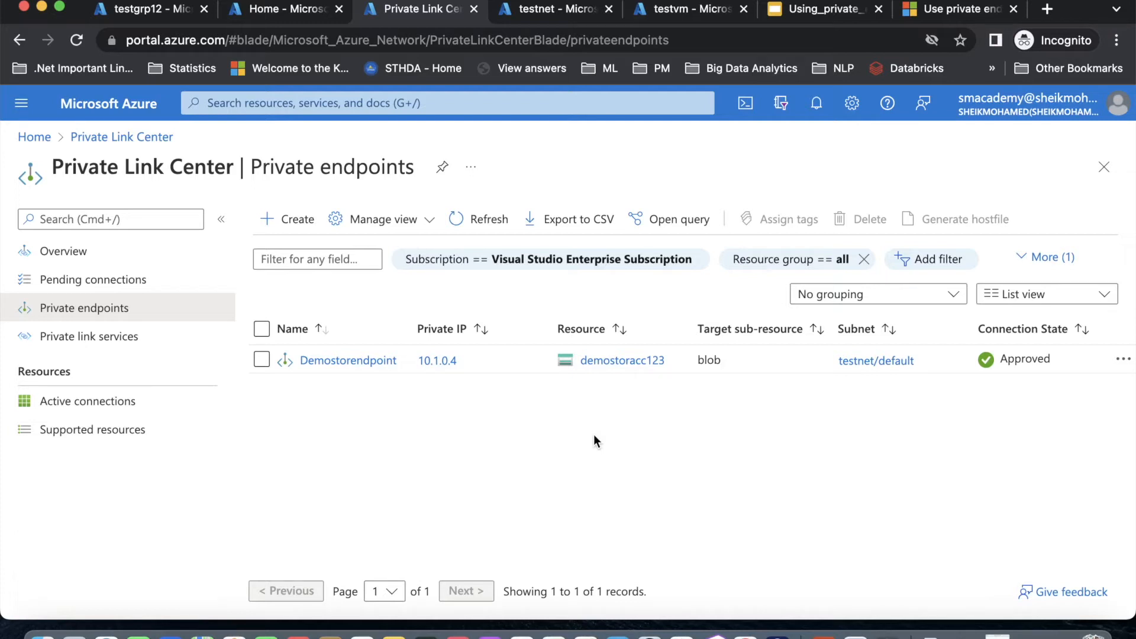
{"action": "left_click", "coordinate": [1104, 167]}
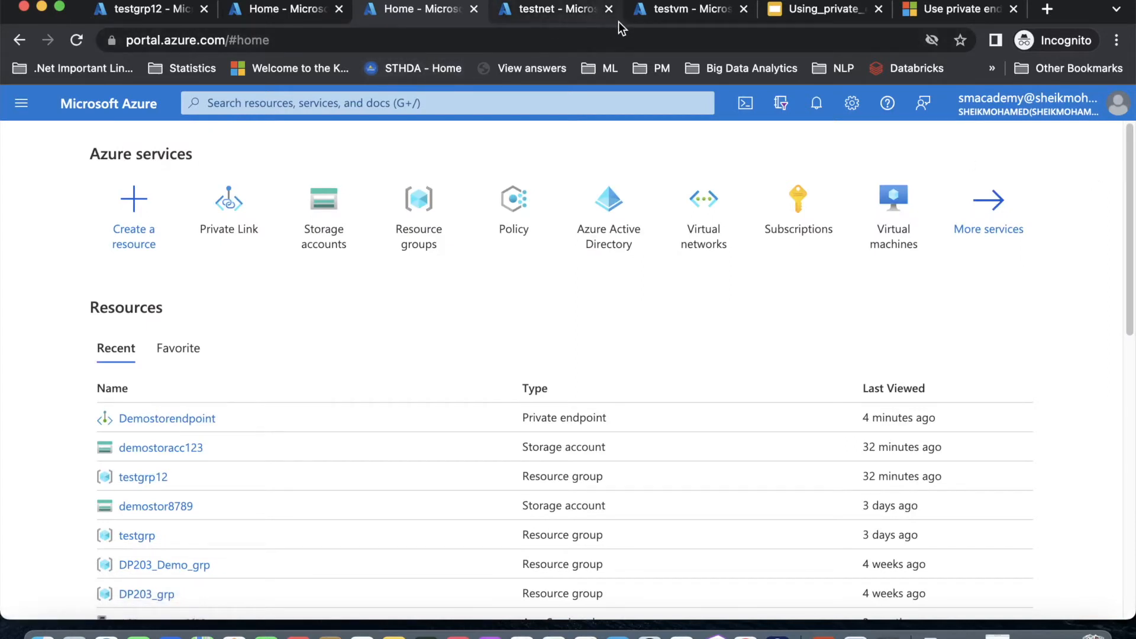
View testvm's overview, check testnet's connected devices and open the testvm544 network interface.
{"action": "left_click", "coordinate": [686, 11]}
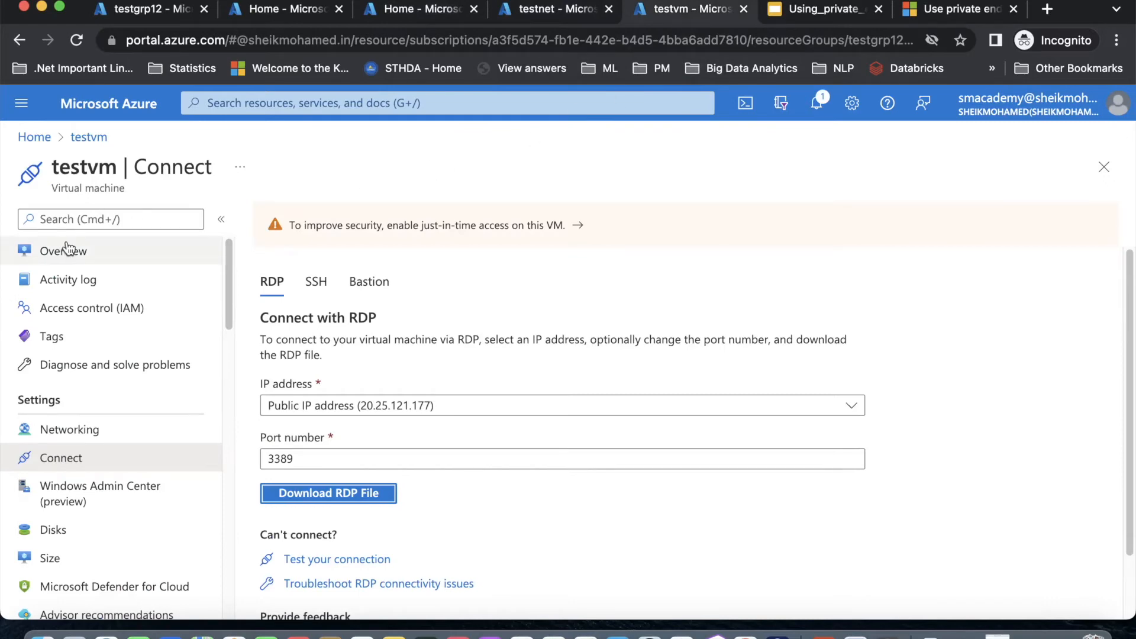
{"action": "left_click", "coordinate": [67, 252]}
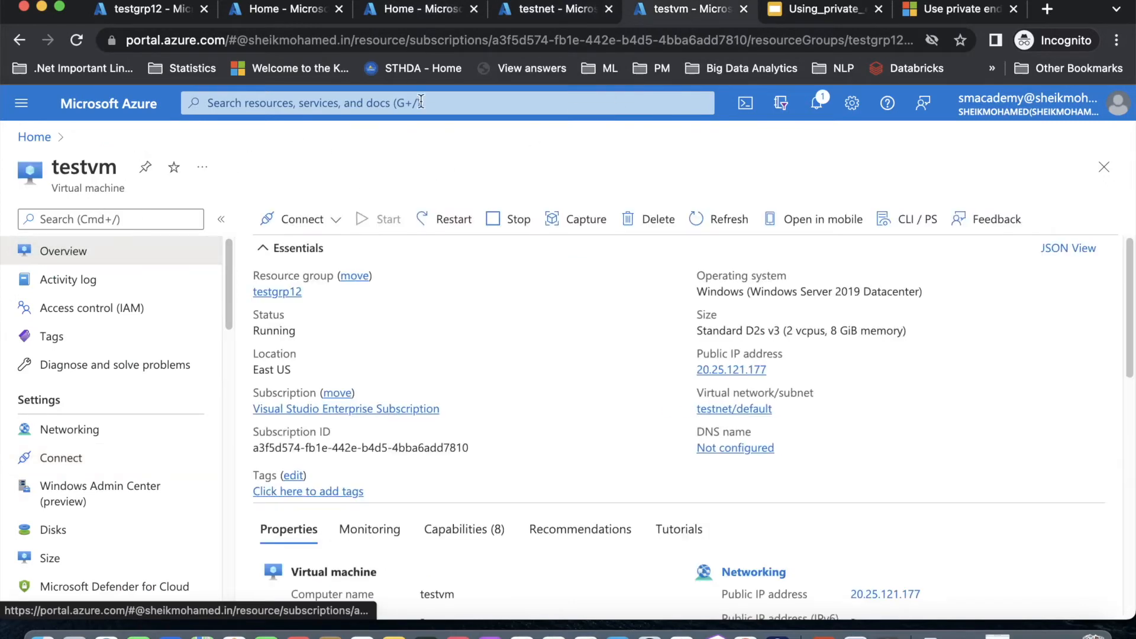
{"action": "left_click", "coordinate": [554, 16]}
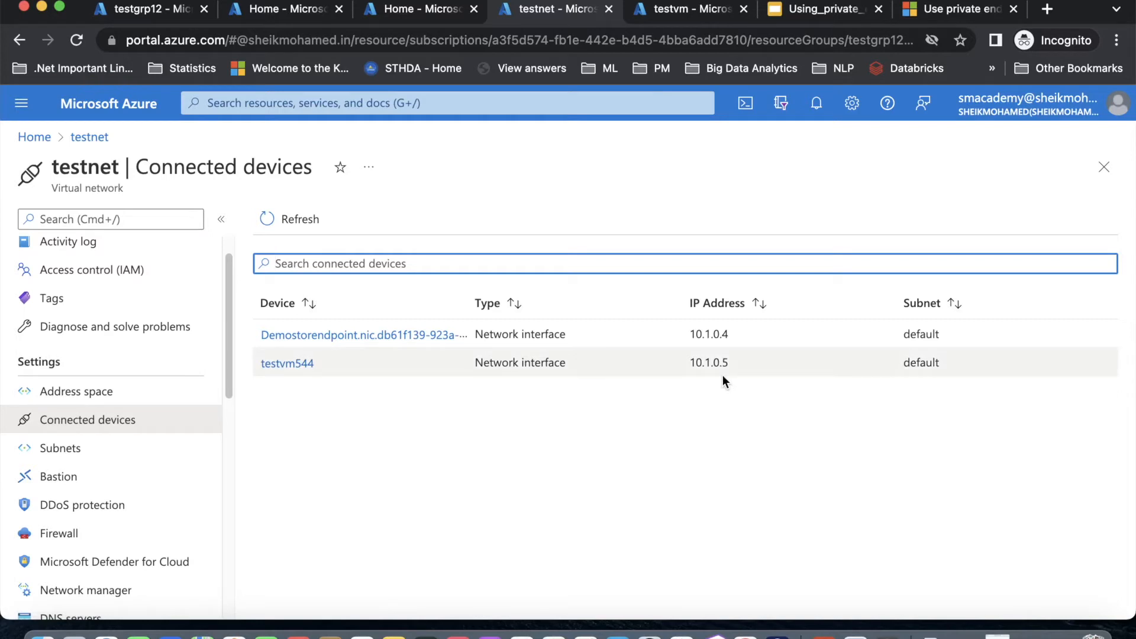
{"action": "left_click", "coordinate": [282, 362]}
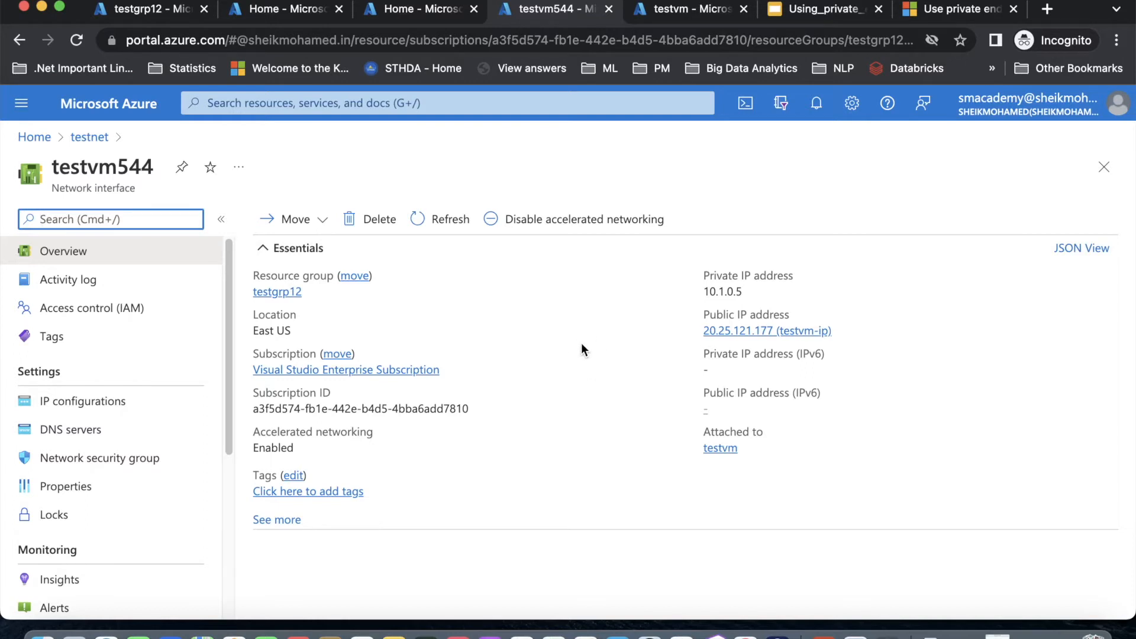
Return to testvm's overview and check the private IP address in its networking properties.
{"action": "left_click", "coordinate": [665, 15]}
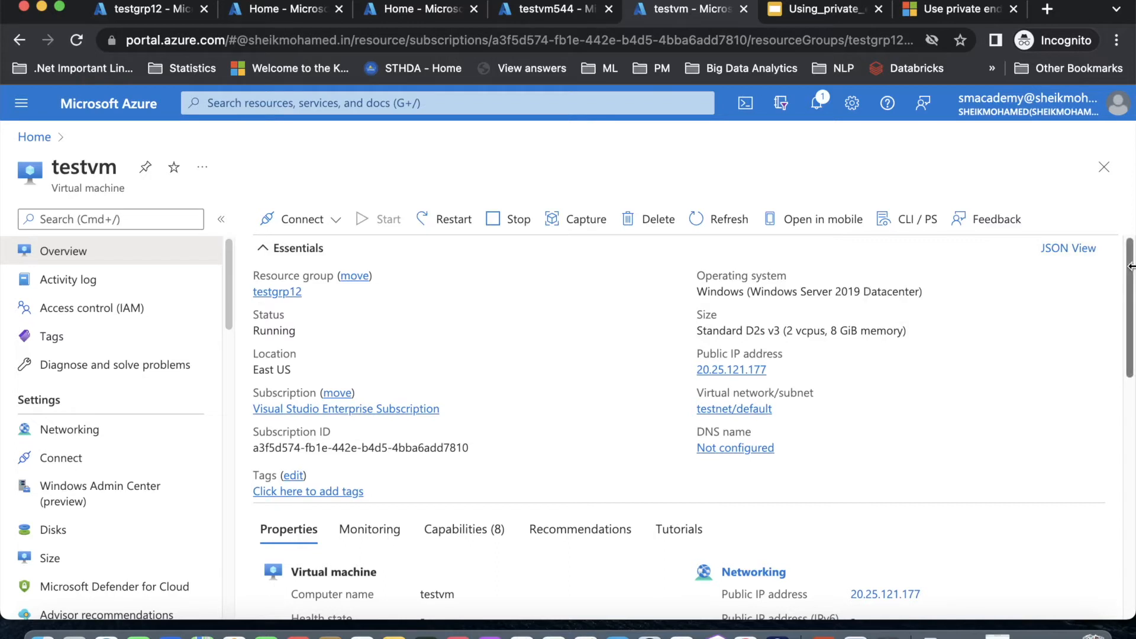
{"action": "left_click_drag", "start_coordinate": [1130, 268], "coordinate": [1107, 350]}
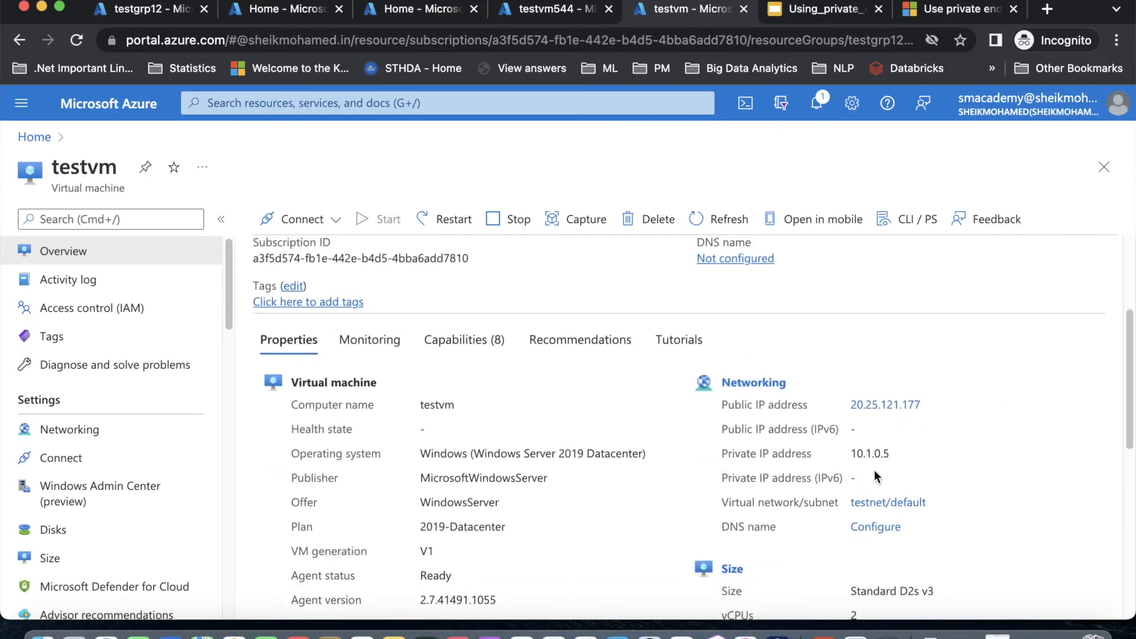
{"action": "left_click_drag", "start_coordinate": [1129, 412], "coordinate": [1130, 418]}
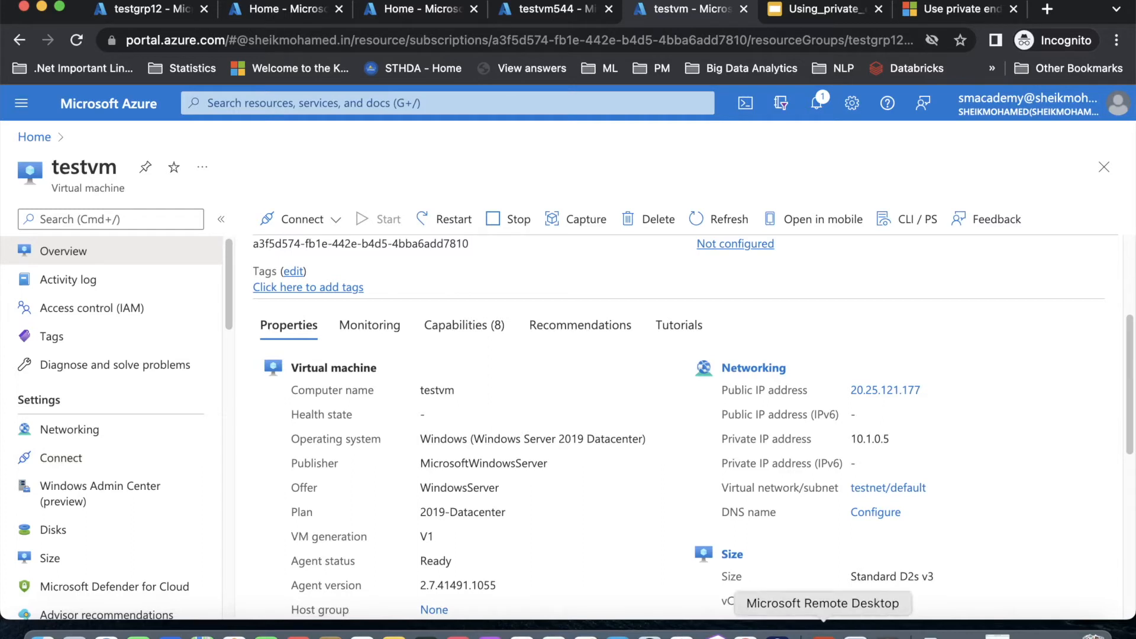
Switch to Microsoft Remote Desktop, bring up the testvm session and show it full screen.
{"action": "left_click", "coordinate": [824, 636]}
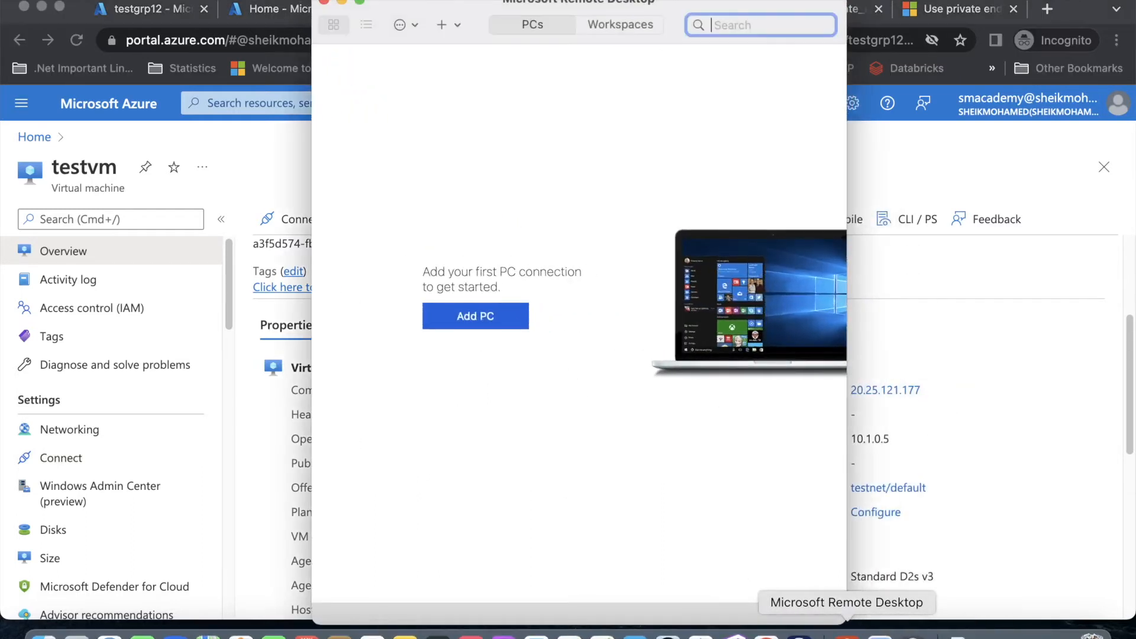
{"action": "right_click", "coordinate": [846, 633]}
{"action": "left_click", "coordinate": [869, 503]}
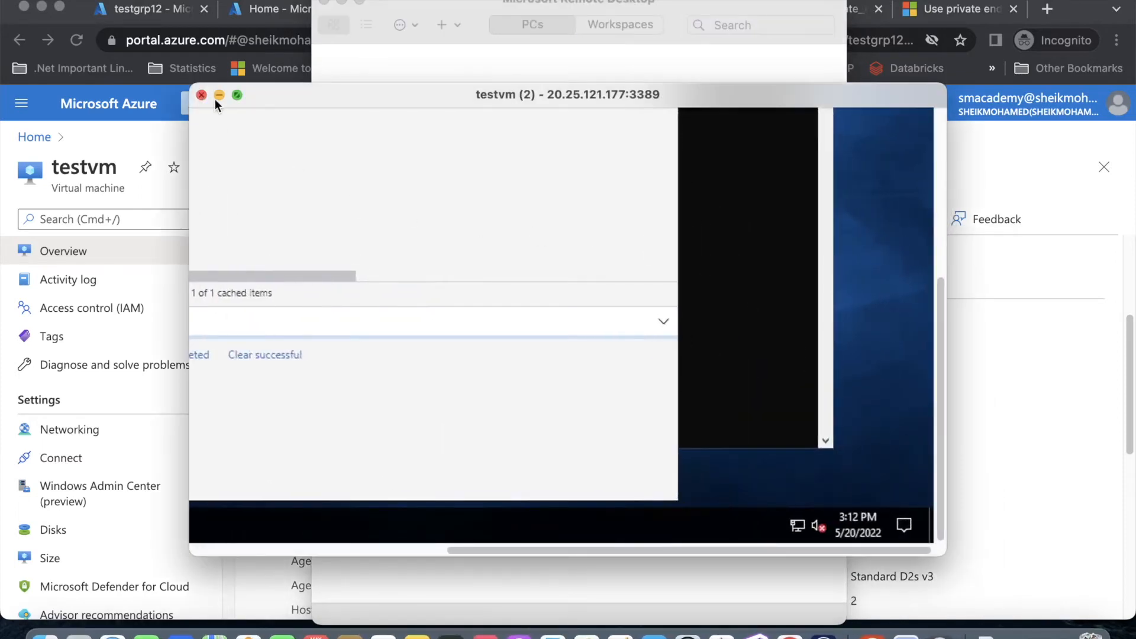
{"action": "left_click", "coordinate": [237, 96]}
{"action": "double_click", "coordinate": [600, 127]}
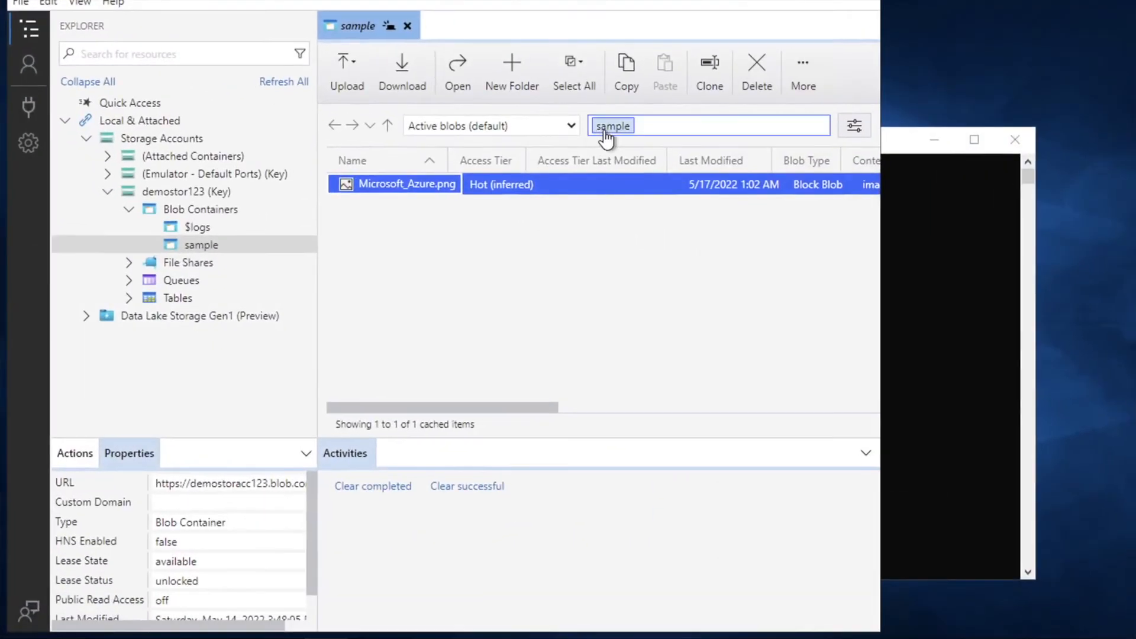
{"action": "left_click", "coordinate": [782, 17]}
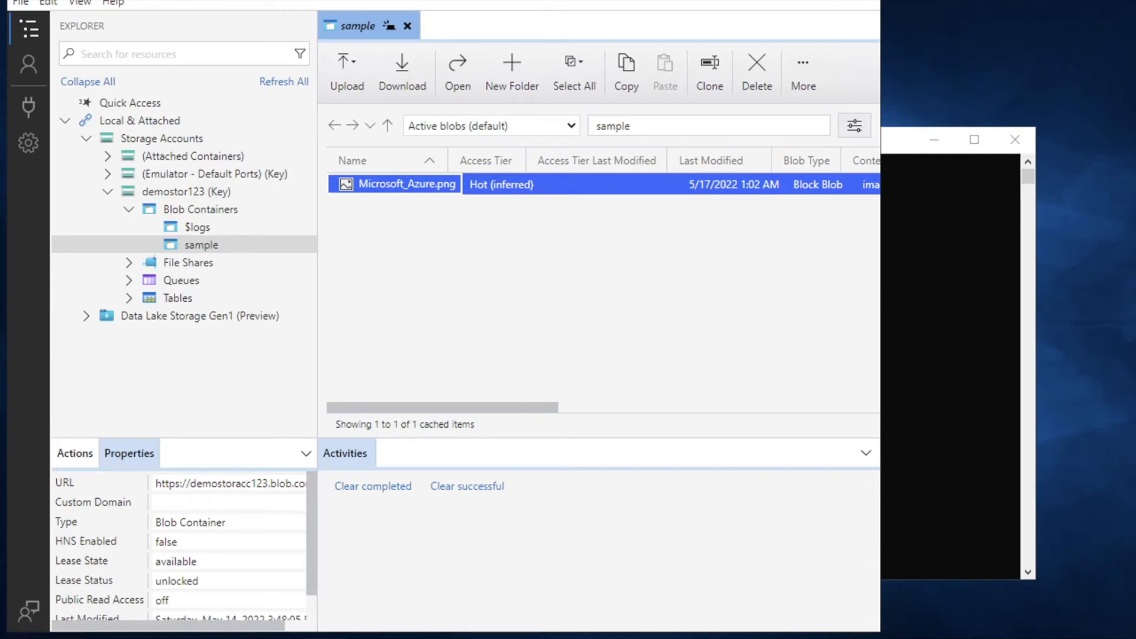
Run ipconfig in the virtual machine's Command Prompt to check its IP address, then minimize the window.
{"action": "mouse_move", "coordinate": [281, 637]}
{"action": "left_click", "coordinate": [281, 592]}
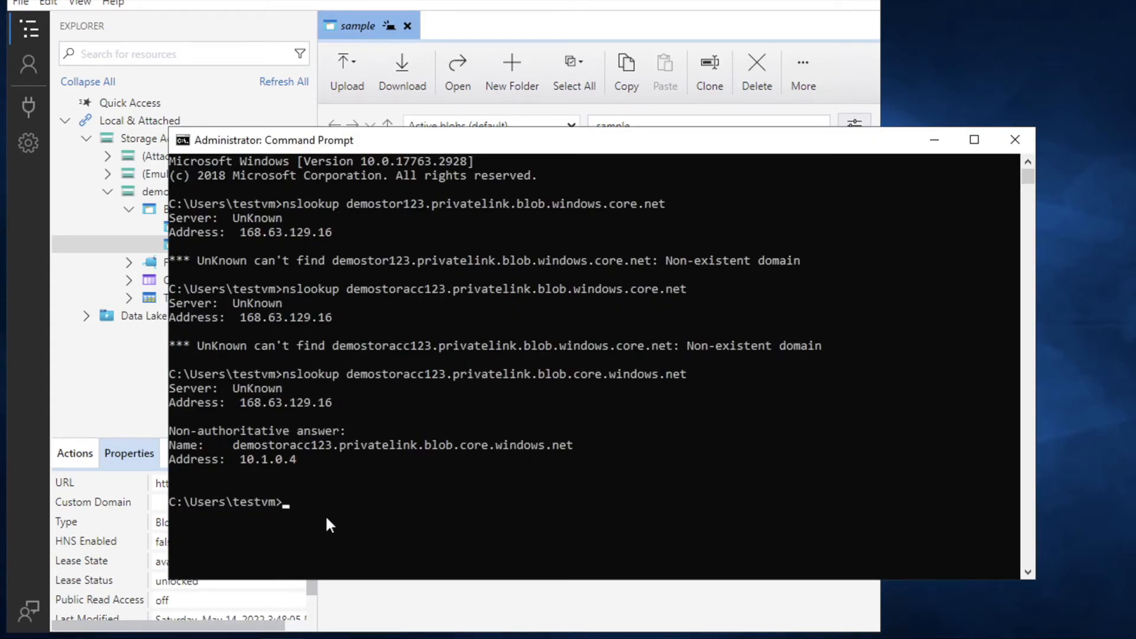
{"action": "type", "text": "ipconfig"}
{"action": "key", "text": "Return"}
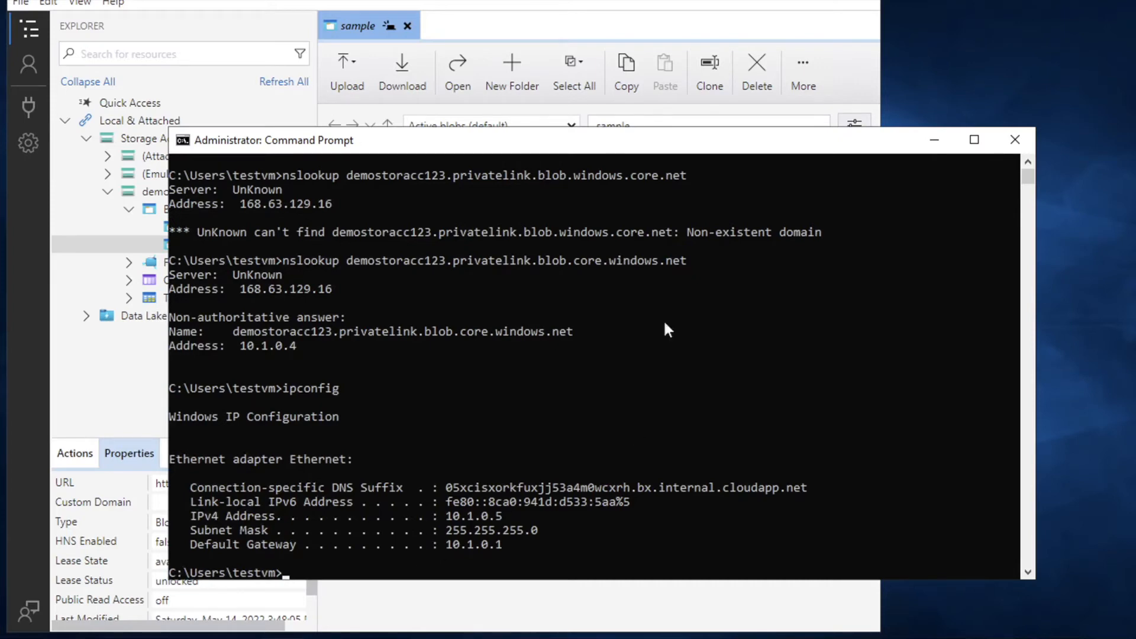
{"action": "left_click", "coordinate": [938, 140]}
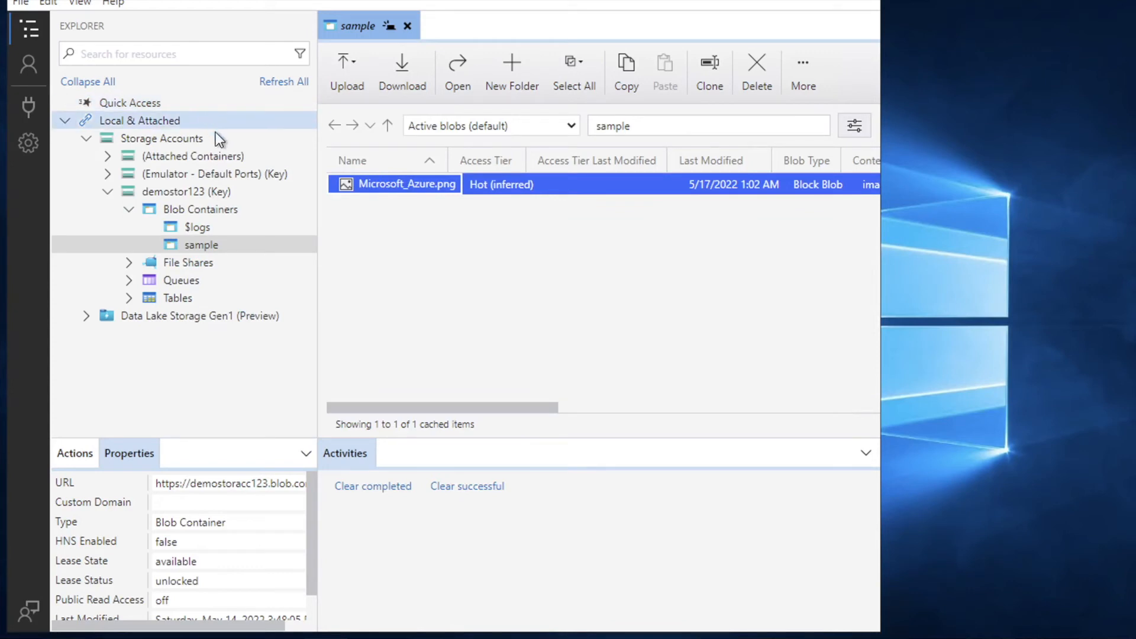
Detach the demostor123 storage account connection and confirm the removal.
{"action": "right_click", "coordinate": [182, 190]}
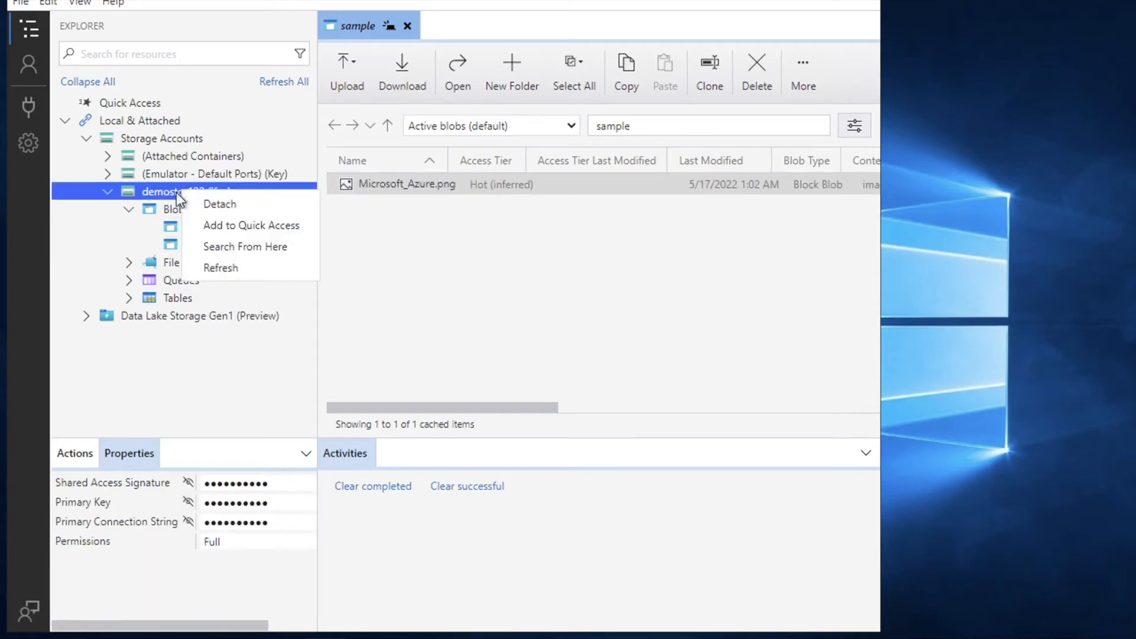
{"action": "left_click", "coordinate": [197, 203]}
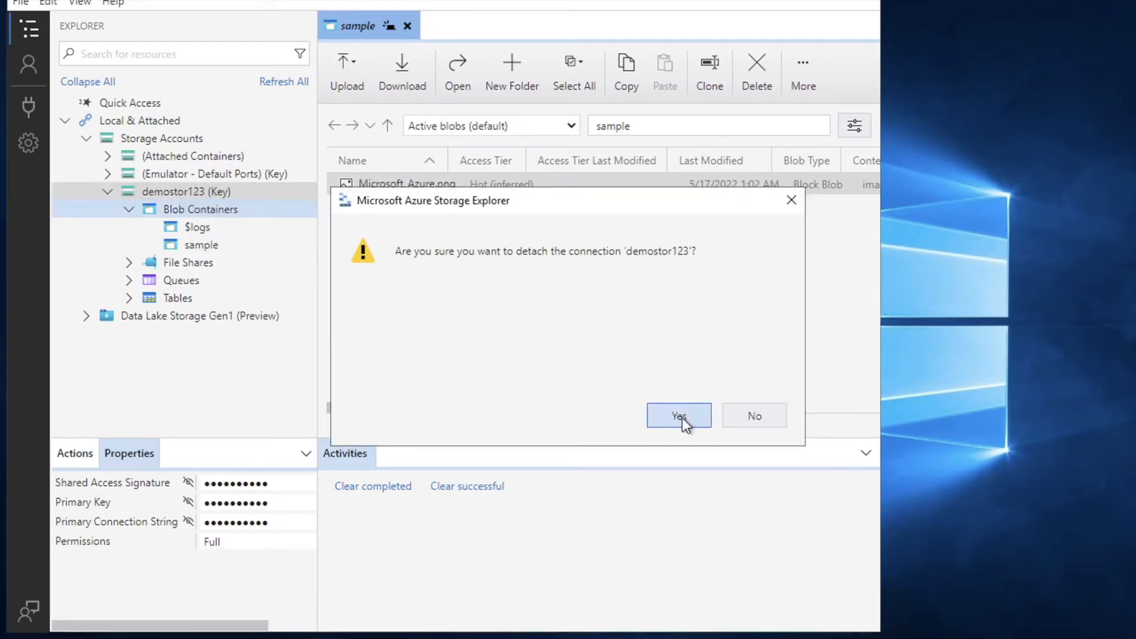
{"action": "left_click", "coordinate": [681, 416]}
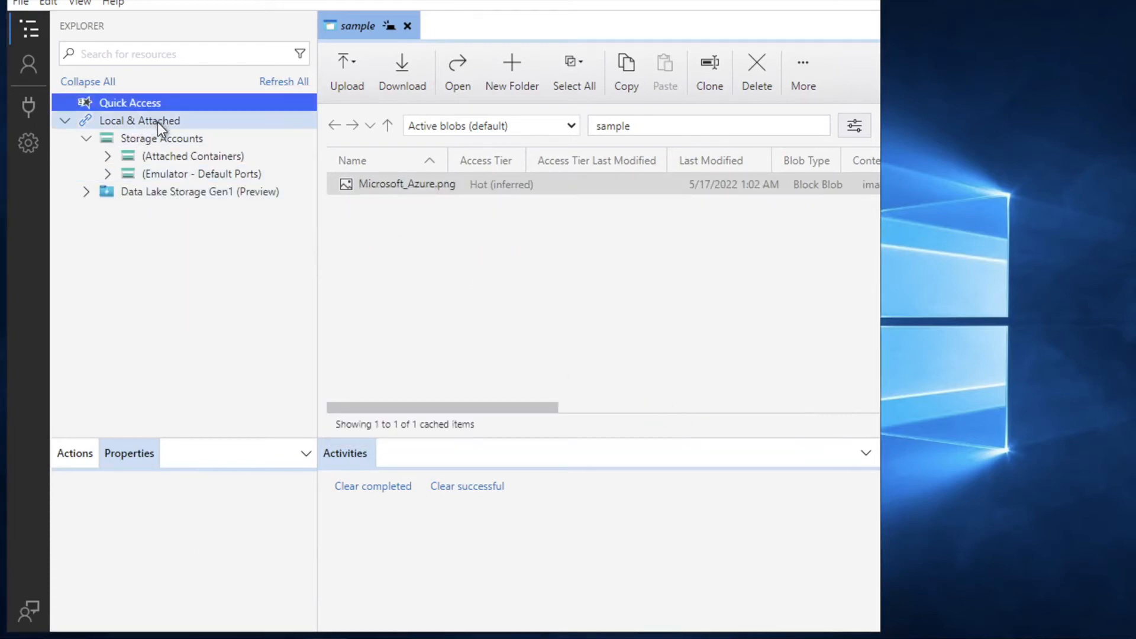
Start a new Azure Storage connection for a storage account or service, using a connection string as the connection method.
{"action": "right_click", "coordinate": [166, 138]}
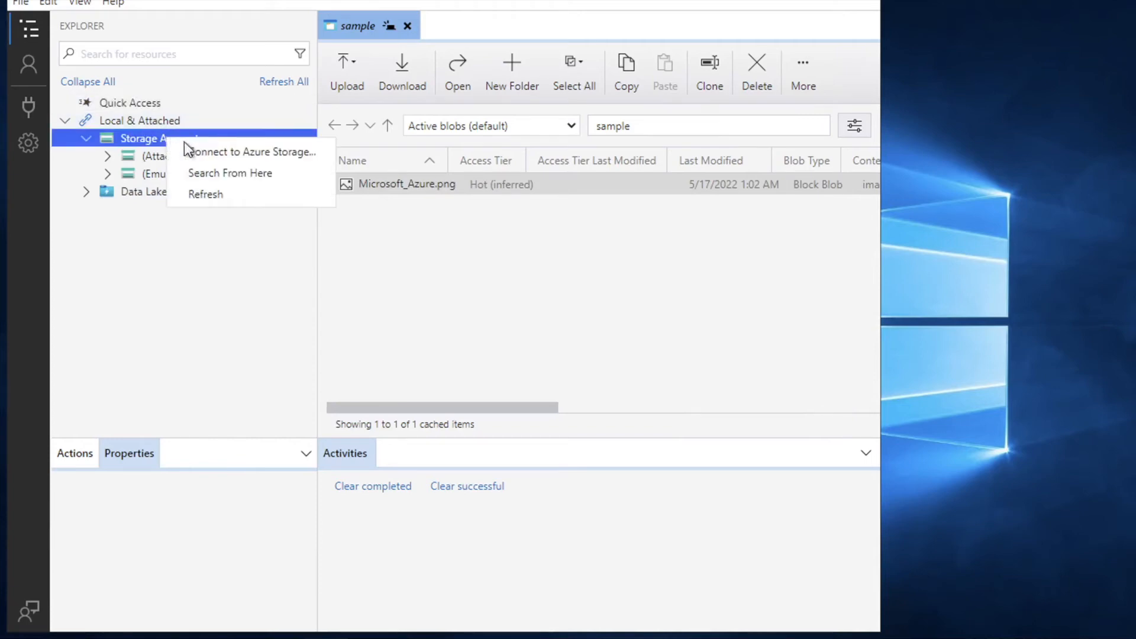
{"action": "left_click", "coordinate": [226, 155]}
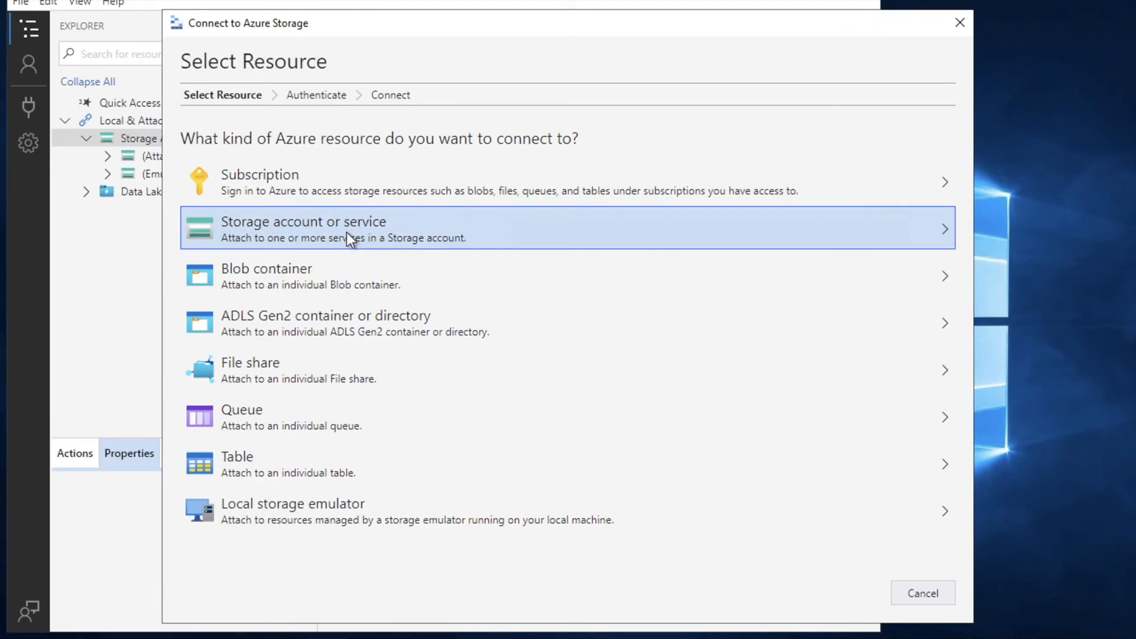
{"action": "left_click", "coordinate": [347, 233]}
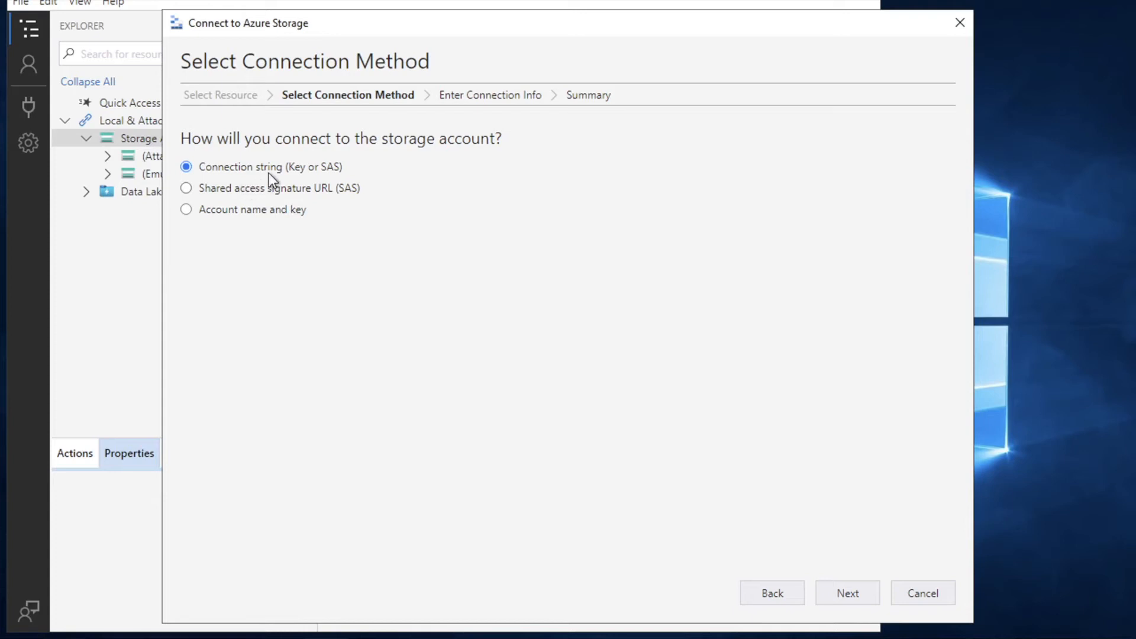
{"action": "left_click", "coordinate": [851, 585]}
{"action": "left_click", "coordinate": [538, 221]}
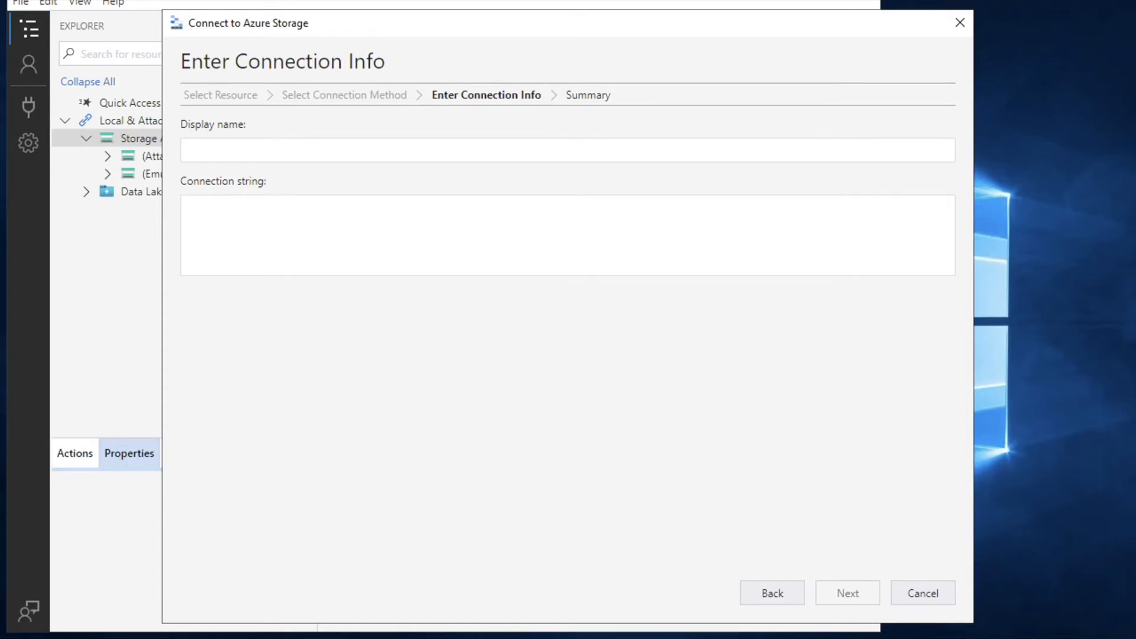
Switch to Chrome, reveal demostoracc123's access keys, copy the key1 connection string and minimize the browser.
{"action": "mouse_move", "coordinate": [369, 636]}
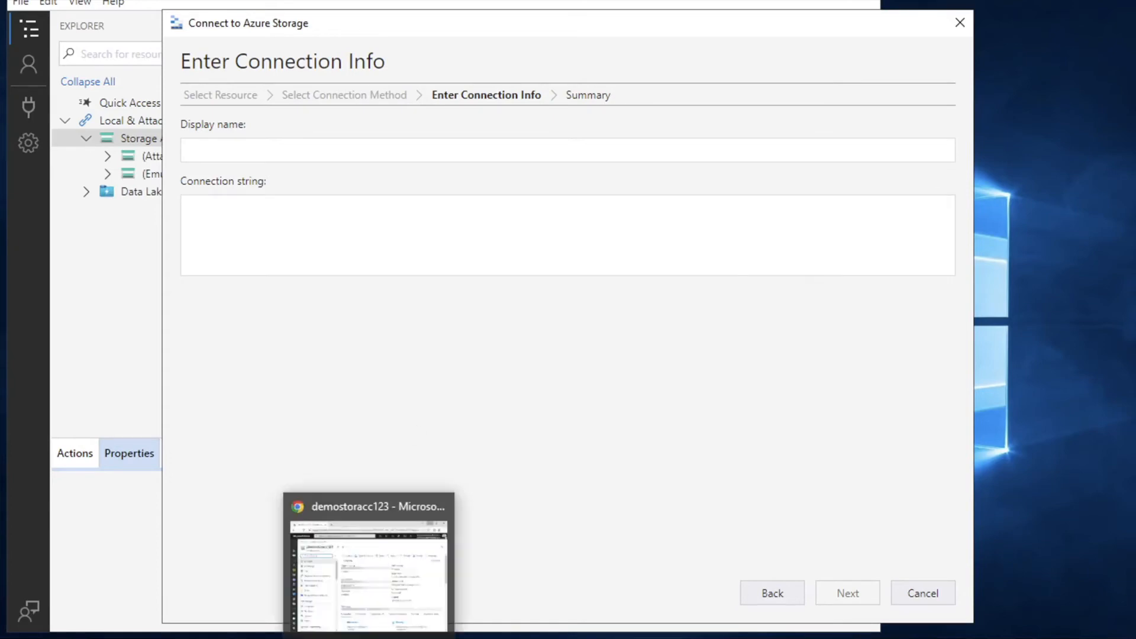
{"action": "left_click", "coordinate": [369, 562]}
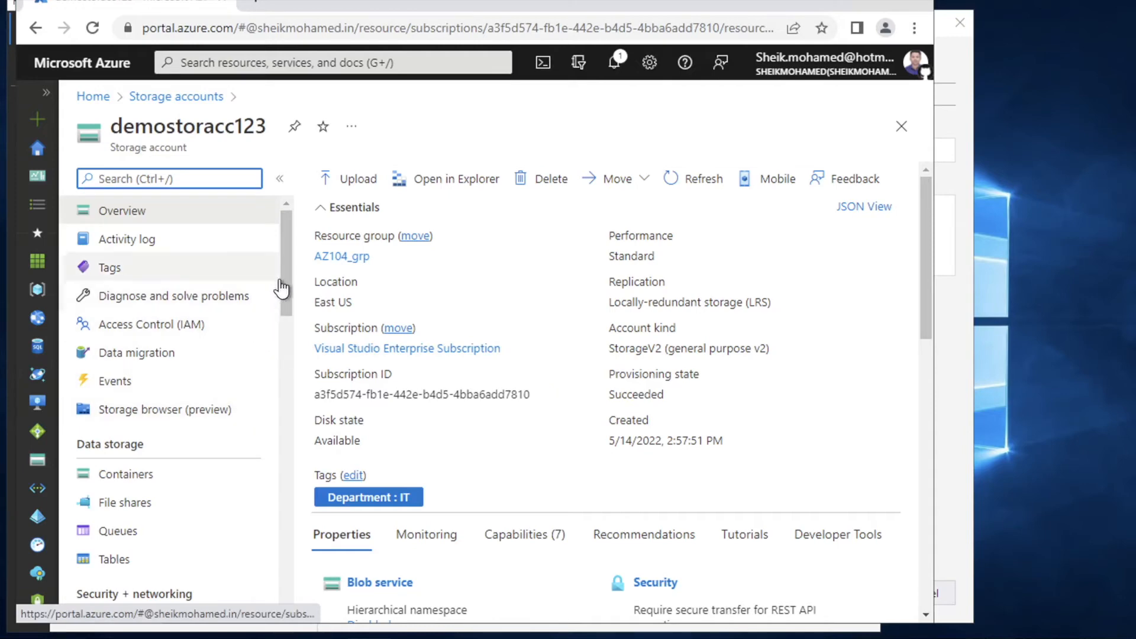
{"action": "left_click_drag", "start_coordinate": [285, 275], "coordinate": [289, 337]}
{"action": "left_click", "coordinate": [121, 465]}
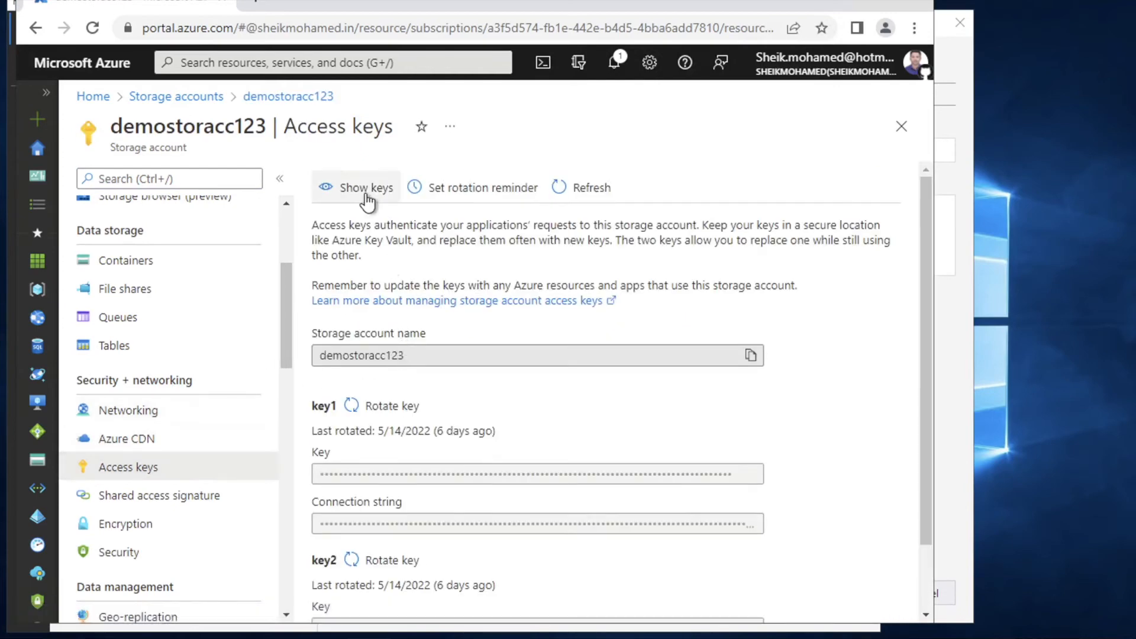
{"action": "left_click", "coordinate": [367, 188]}
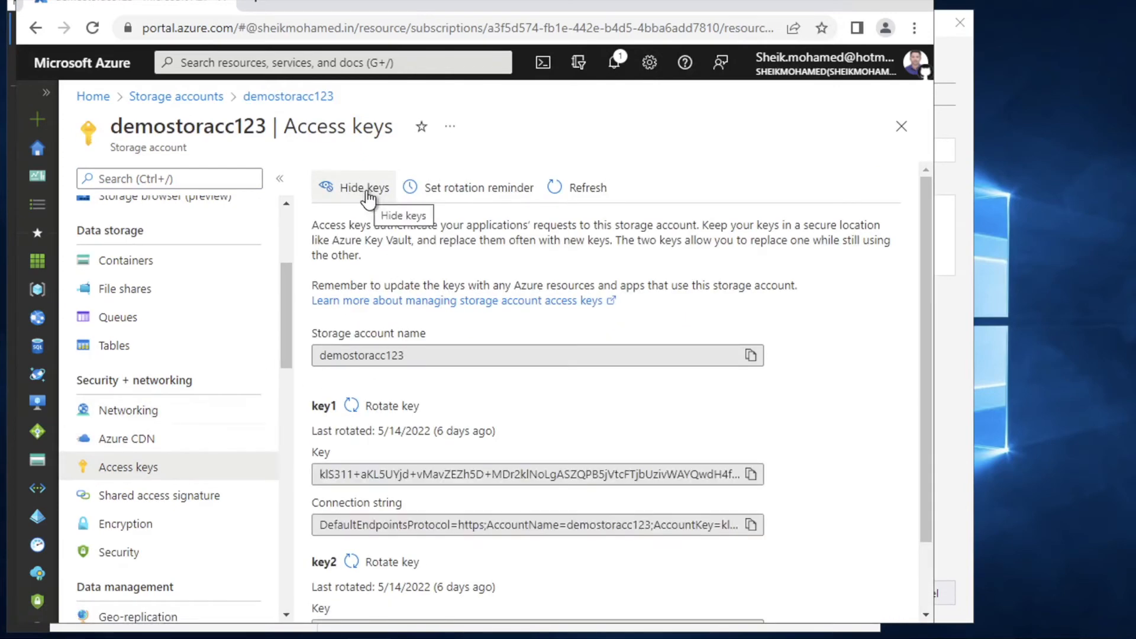
{"action": "left_click", "coordinate": [750, 528]}
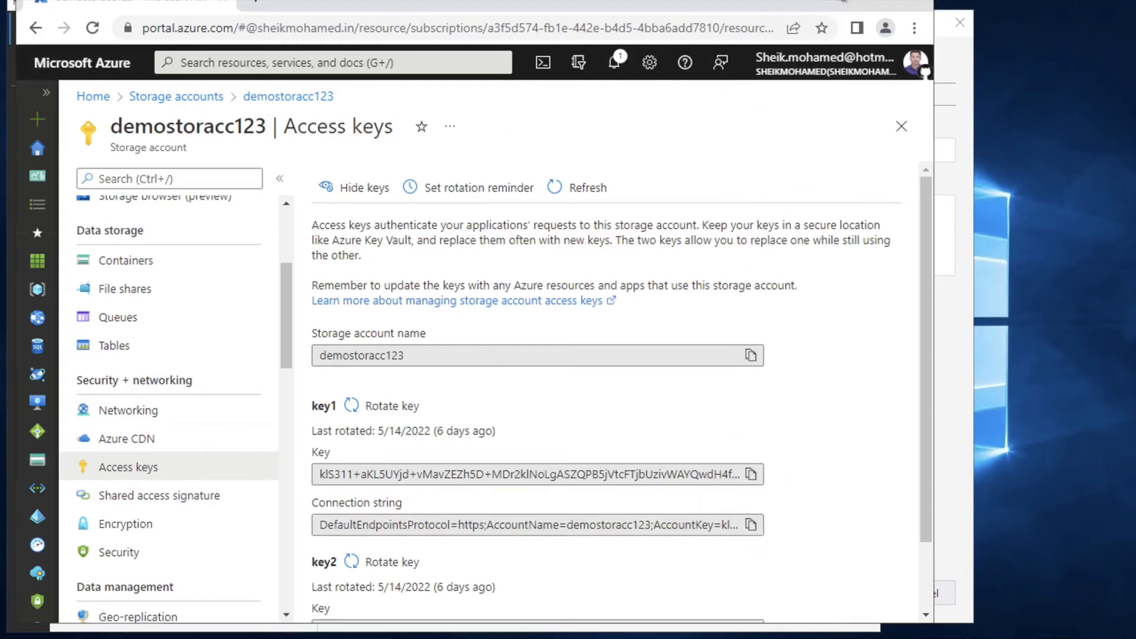
{"action": "left_click", "coordinate": [842, 1]}
Name the connection demostoracc123, paste the copied connection string containing the account key, and connect to the storage account.
{"action": "left_click", "coordinate": [315, 151]}
{"action": "type", "text": "demos"}
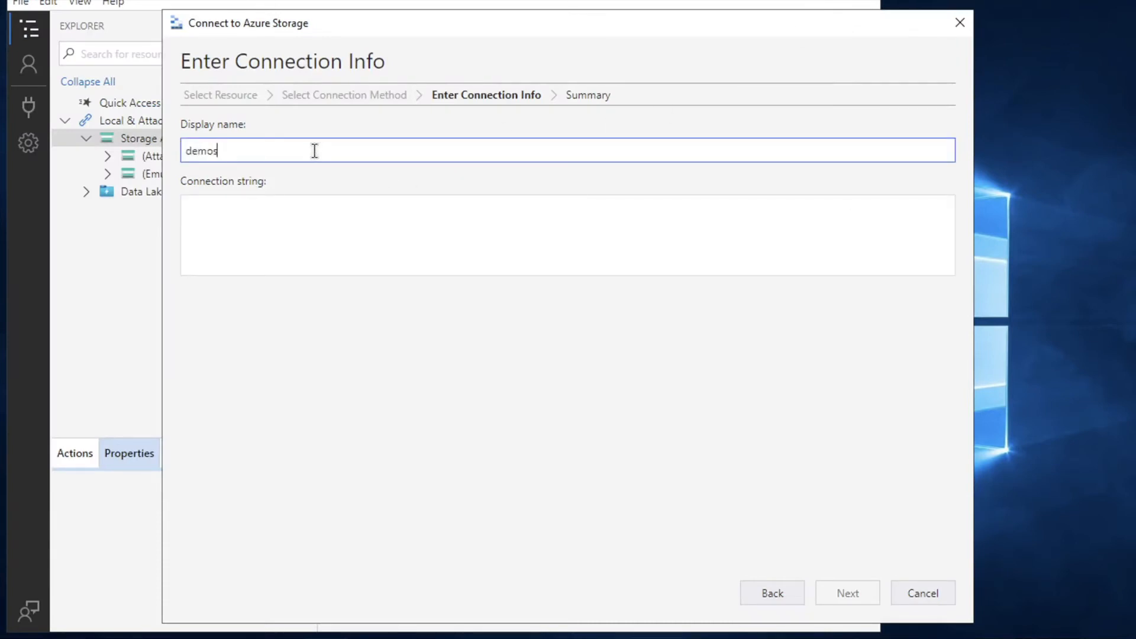
{"action": "type", "text": "toracc123"}
{"action": "left_click", "coordinate": [315, 225]}
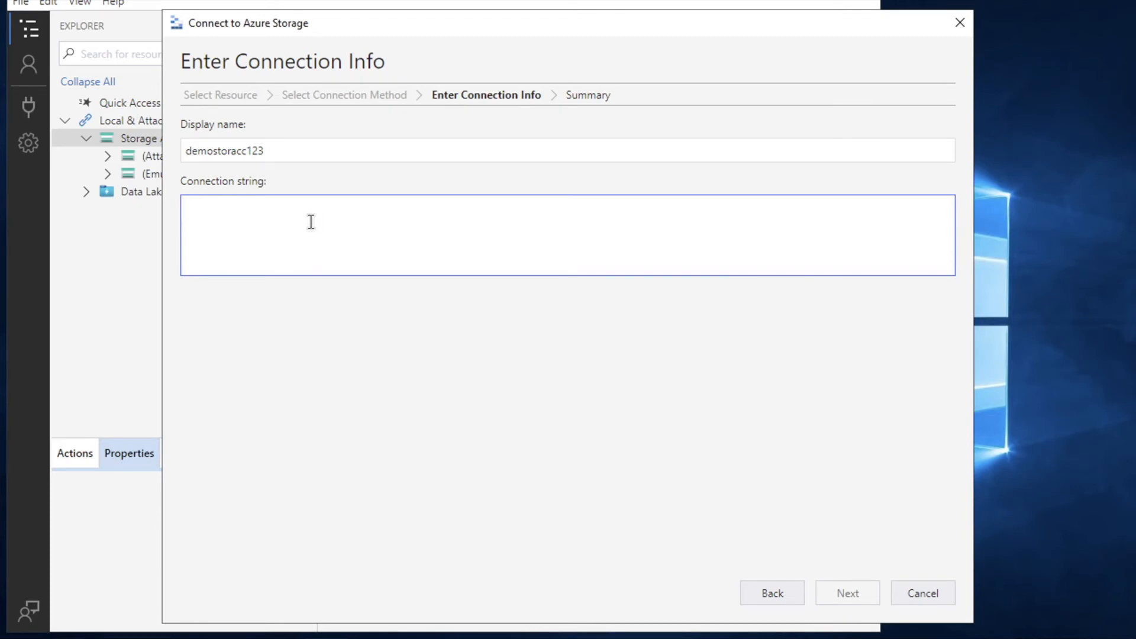
{"action": "key", "text": "ctrl+v"}
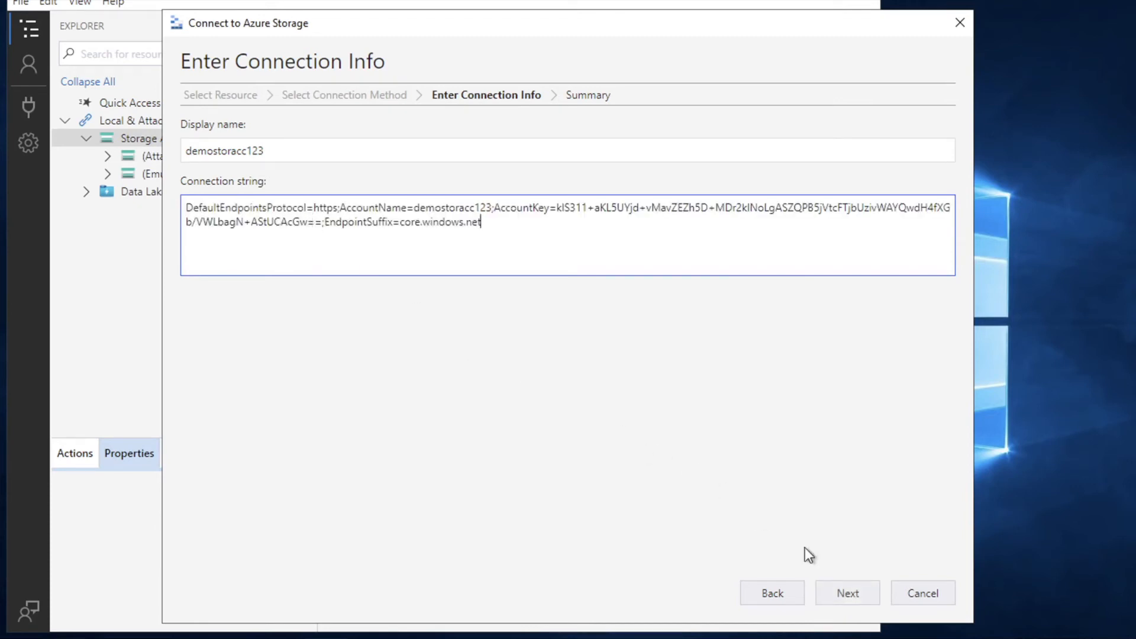
{"action": "left_click", "coordinate": [846, 592]}
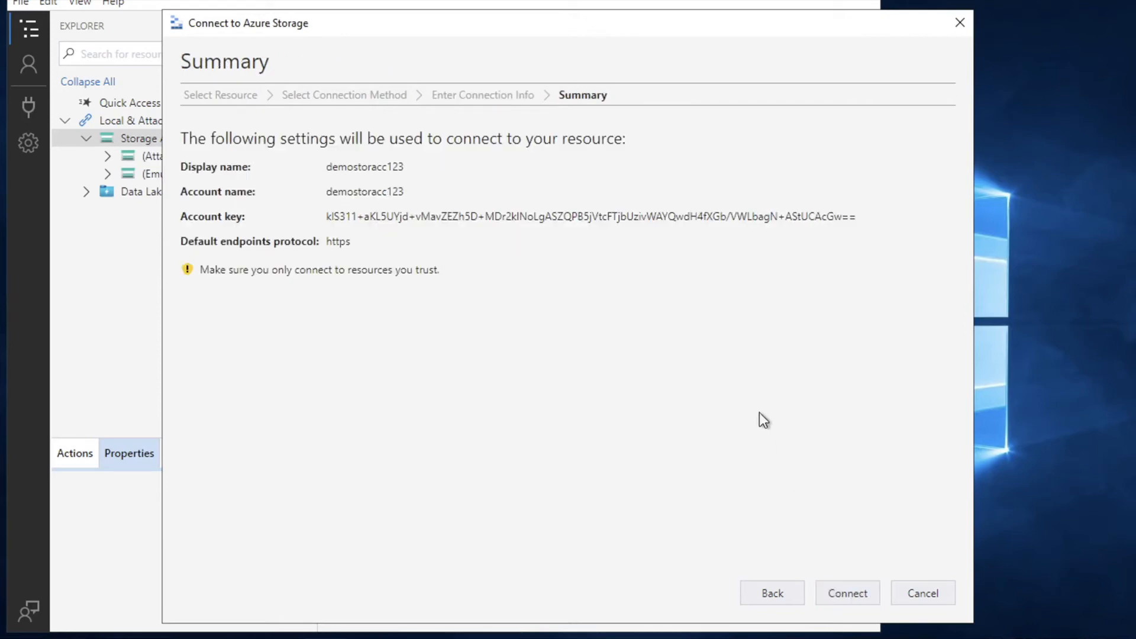
{"action": "left_click", "coordinate": [855, 597]}
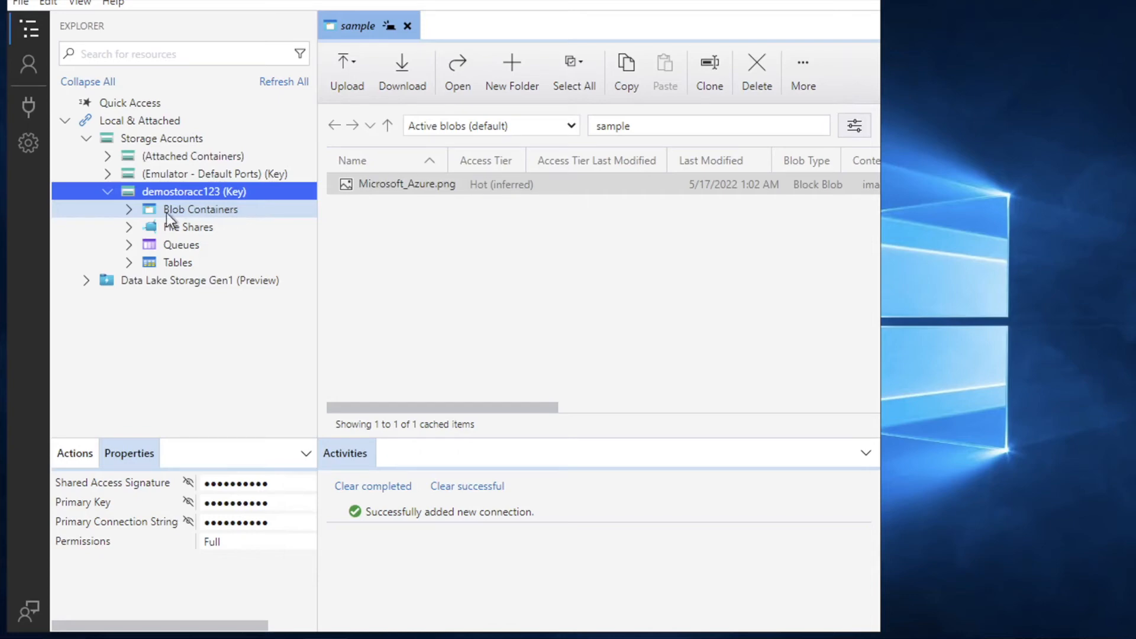
Download Microsoft_Azure.png from demostoracc123's sample blob container to the Downloads folder, overwriting the existing file.
{"action": "left_click", "coordinate": [132, 207]}
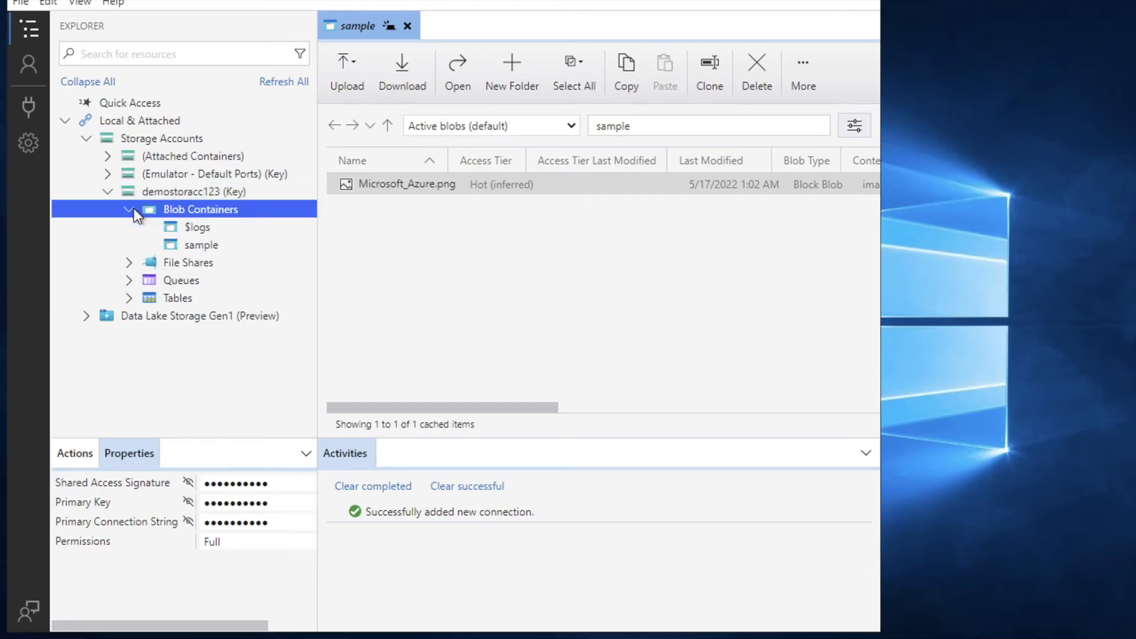
{"action": "left_click", "coordinate": [192, 244]}
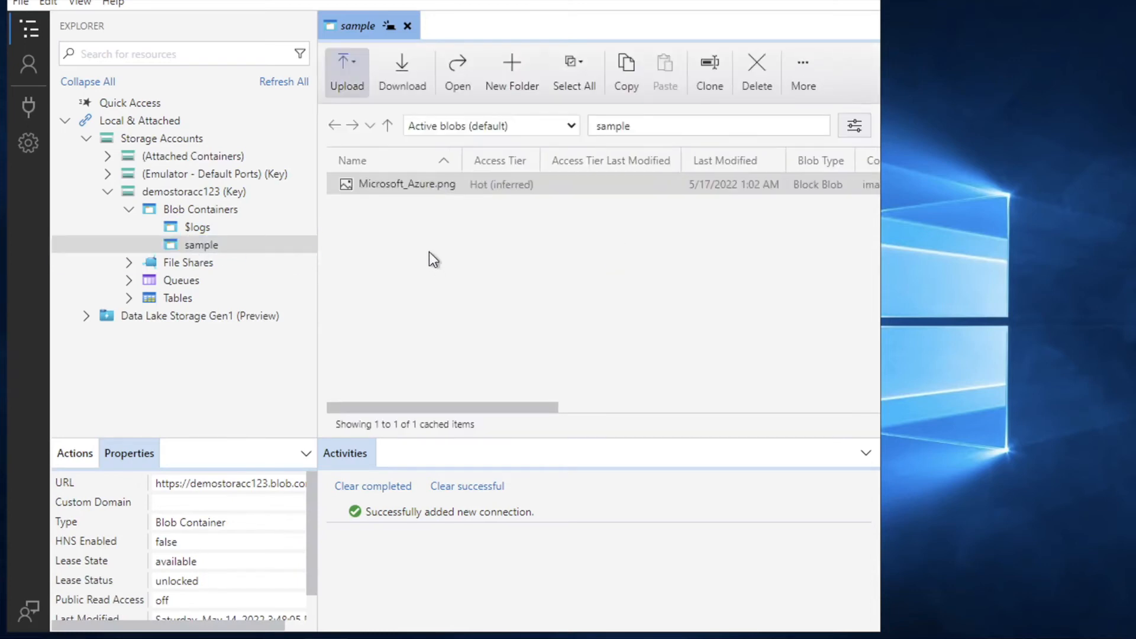
{"action": "right_click", "coordinate": [443, 183]}
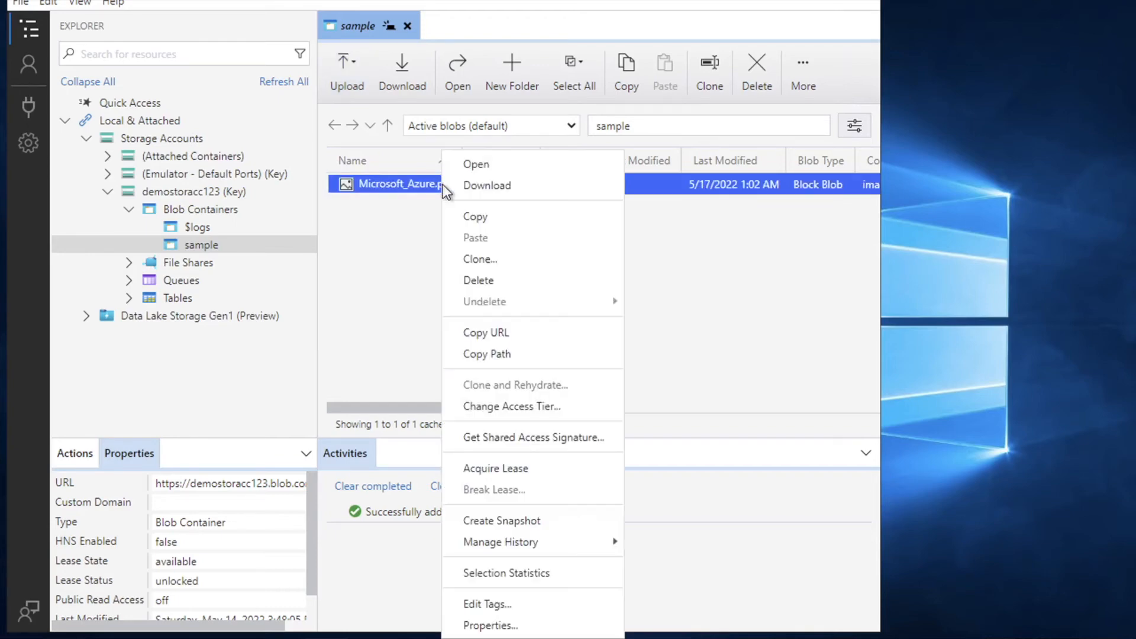
{"action": "left_click", "coordinate": [460, 186]}
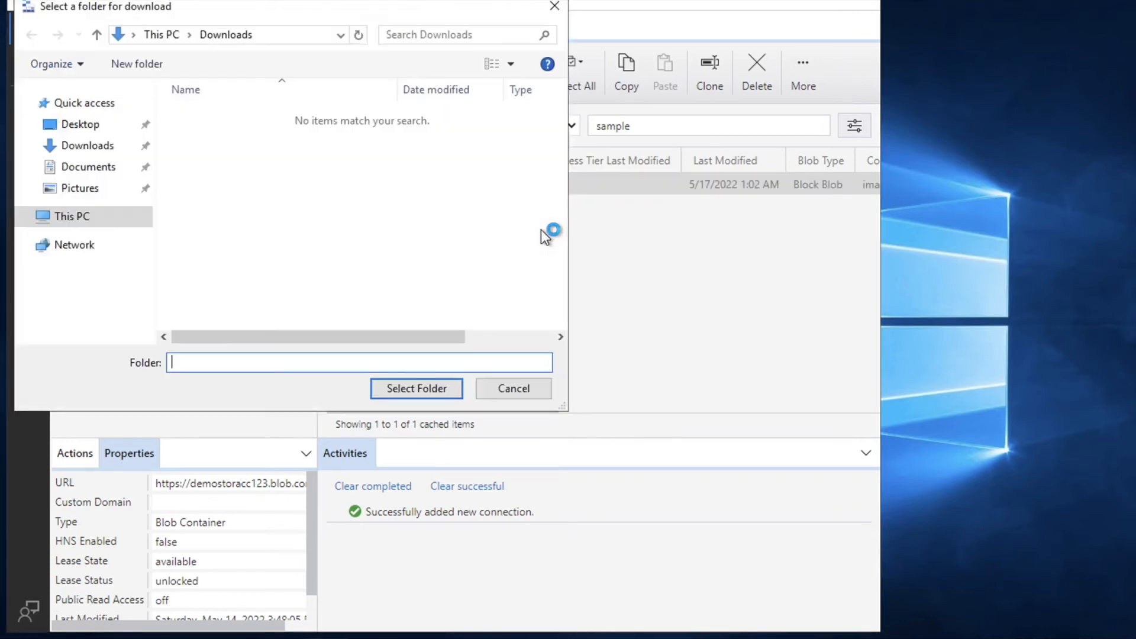
{"action": "left_click", "coordinate": [410, 382]}
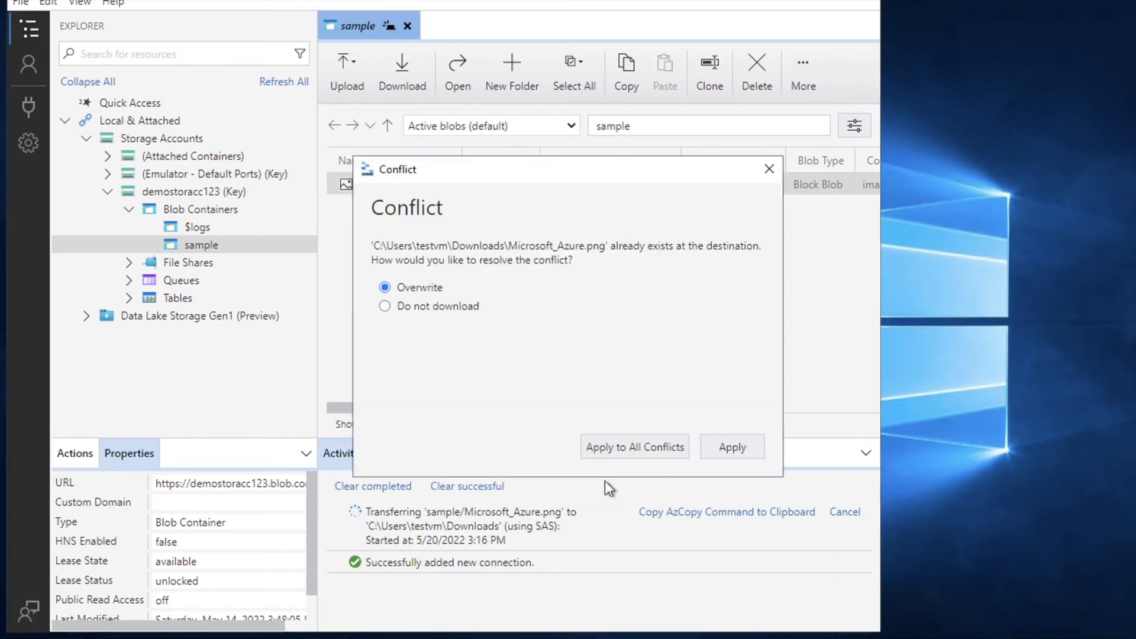
{"action": "left_click", "coordinate": [747, 446]}
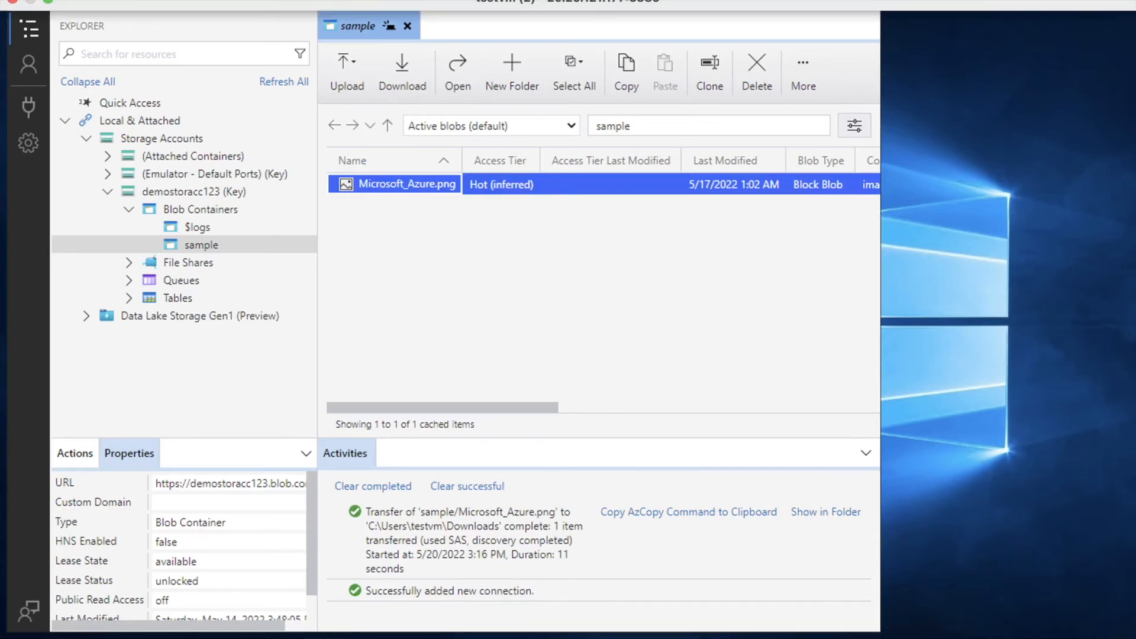
Switch to the Azure portal in Chrome and open the demostoracc123 storage account from the storage accounts list.
{"action": "left_click", "coordinate": [48, 3]}
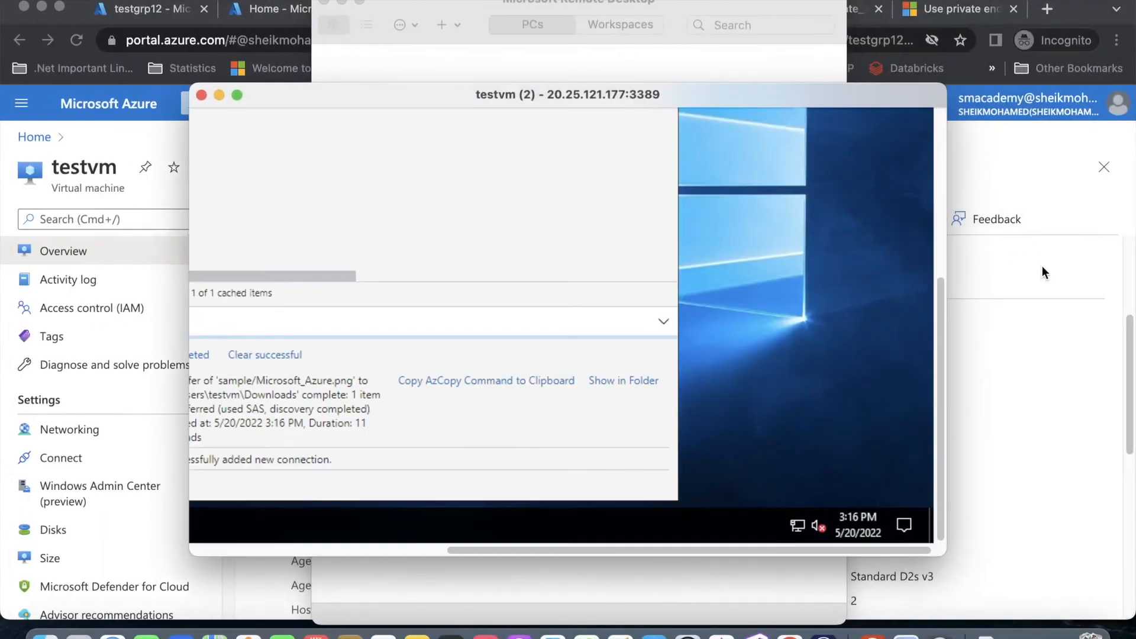
{"action": "left_click", "coordinate": [1042, 265]}
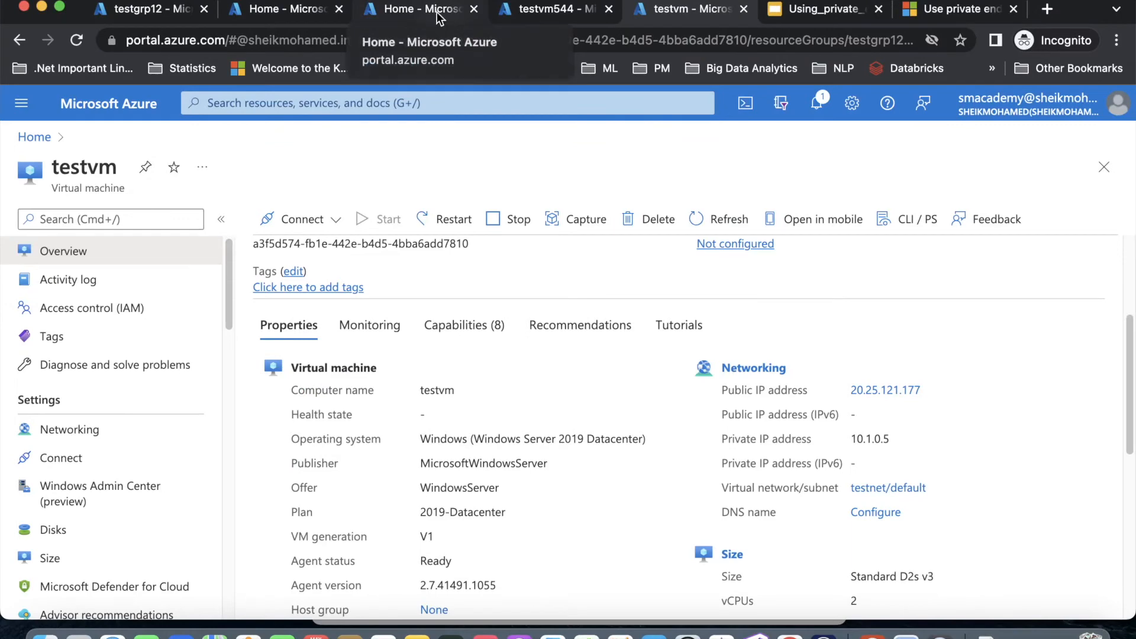
{"action": "left_click", "coordinate": [388, 13]}
{"action": "left_click", "coordinate": [346, 243]}
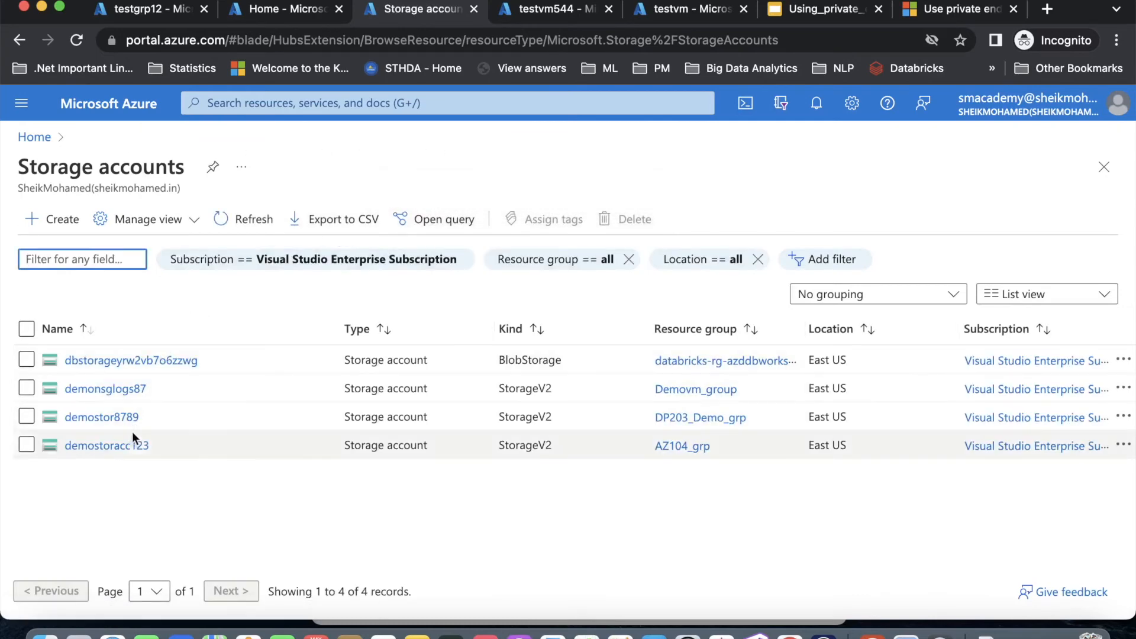
{"action": "left_click", "coordinate": [125, 446]}
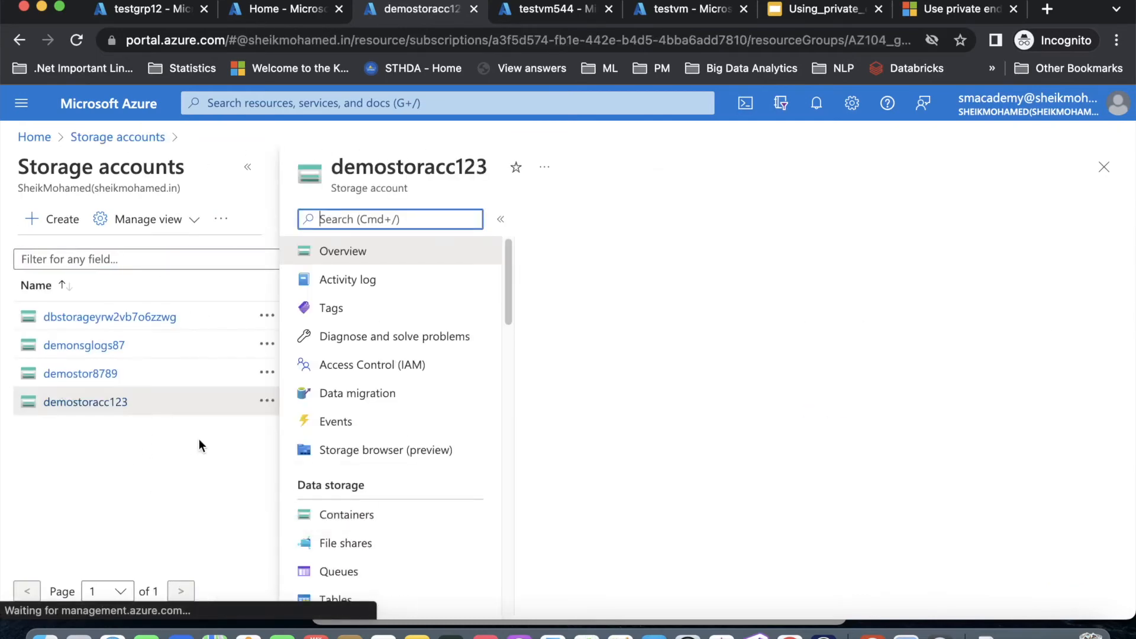
{"action": "left_click", "coordinate": [248, 168]}
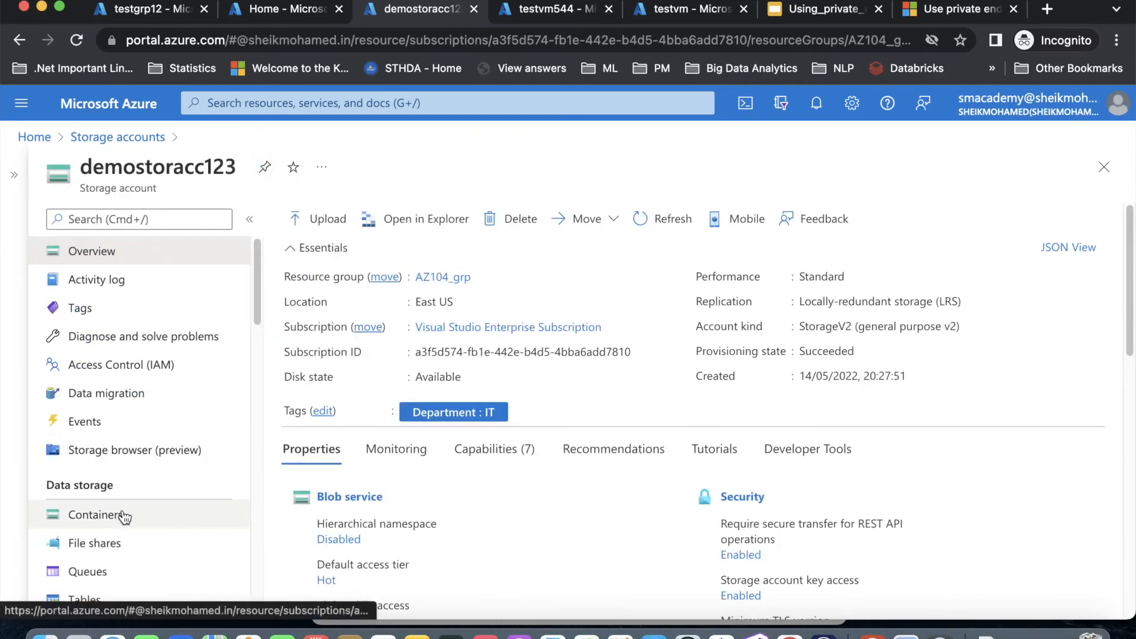
Try to view the blobs of the sample container from the portal, examine the error summary and close the container page.
{"action": "left_click_drag", "start_coordinate": [255, 308], "coordinate": [257, 328]}
{"action": "left_click", "coordinate": [132, 441]}
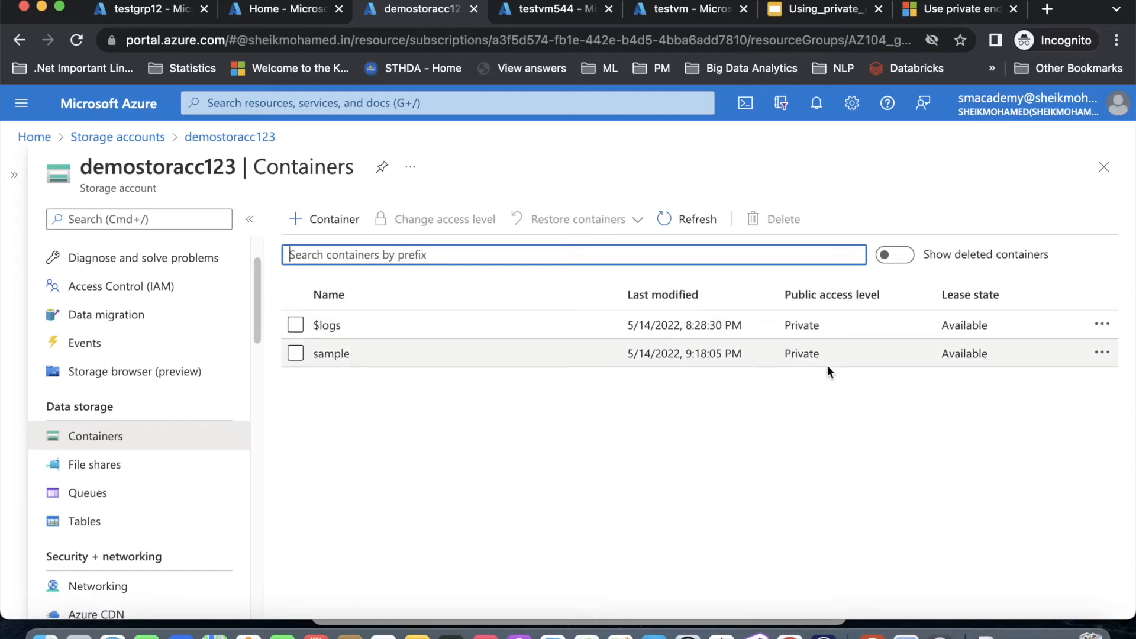
{"action": "left_click", "coordinate": [373, 356]}
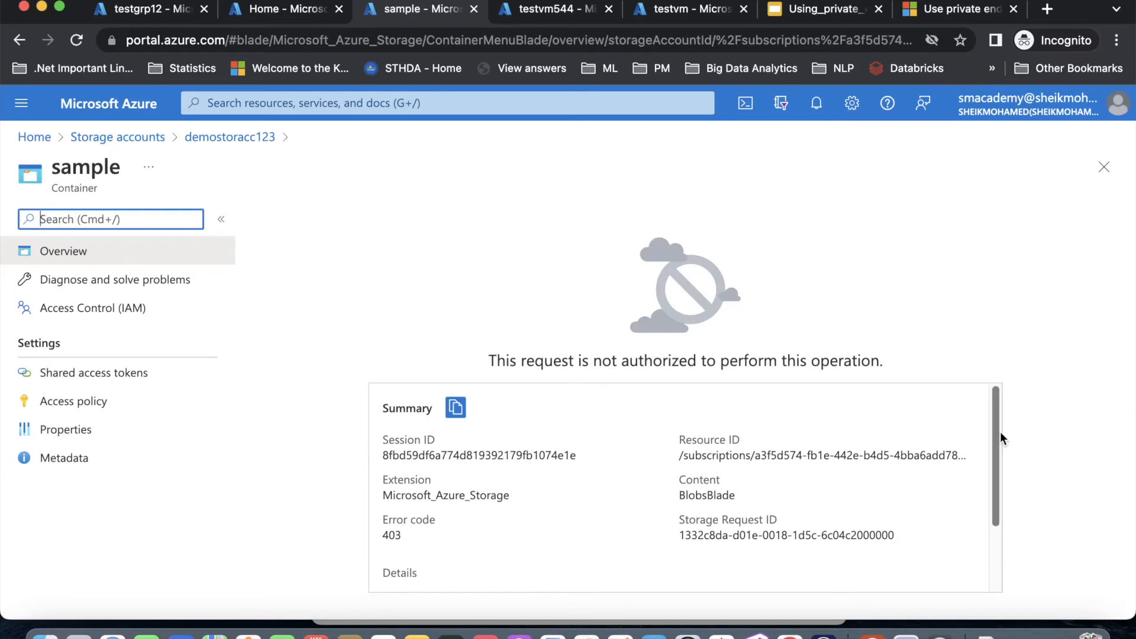
{"action": "mouse_move", "coordinate": [996, 424]}
{"action": "left_mouse_down"}
{"action": "mouse_move", "coordinate": [1005, 450]}
{"action": "mouse_move", "coordinate": [1002, 413]}
{"action": "left_mouse_up"}
{"action": "left_click", "coordinate": [1104, 167]}
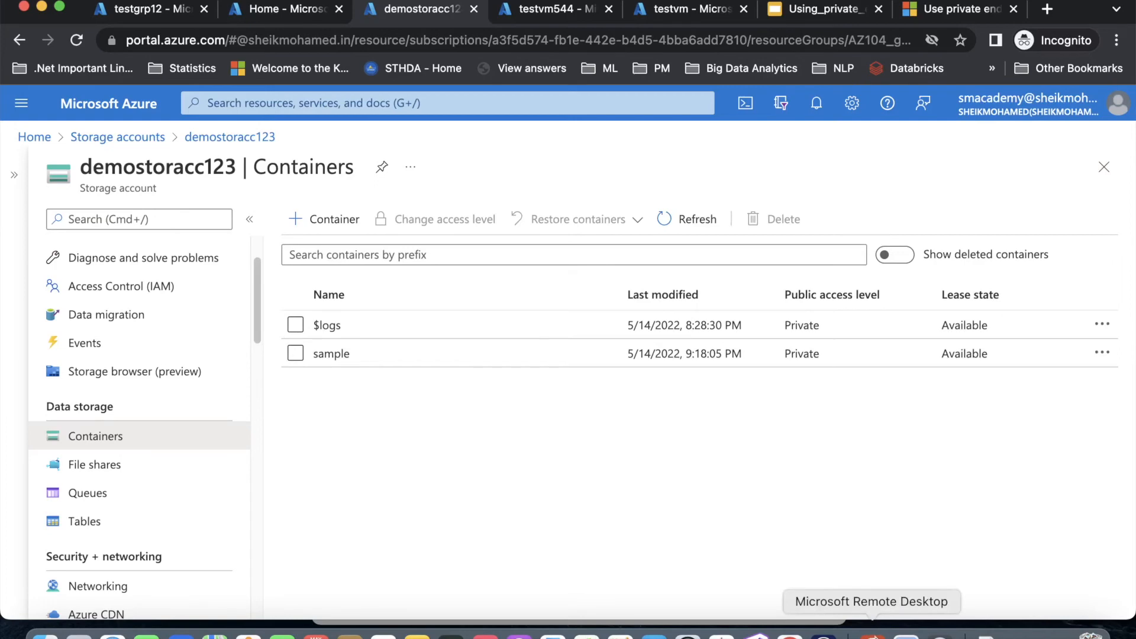
Switch back to the testvm Remote Desktop session and show it full screen.
{"action": "right_click", "coordinate": [872, 634]}
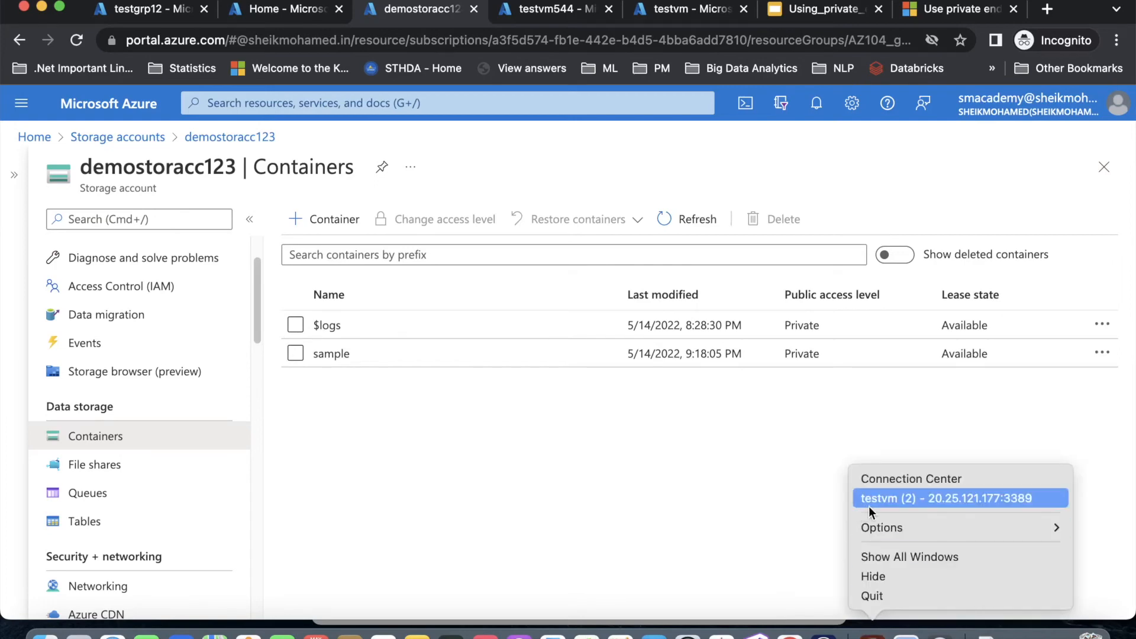
{"action": "left_click", "coordinate": [852, 495]}
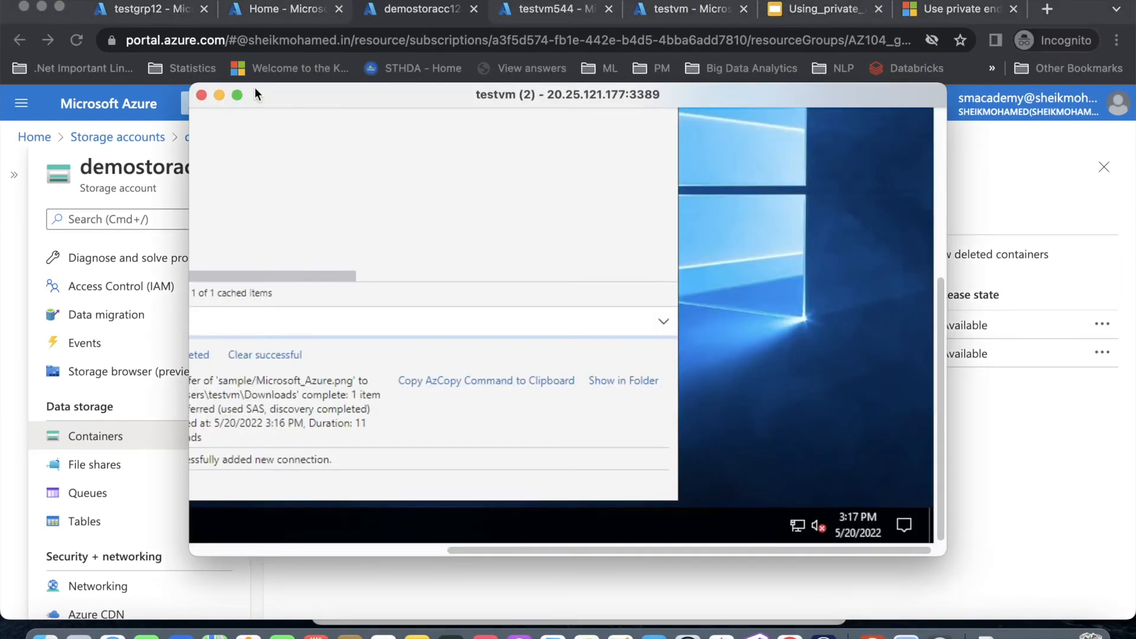
{"action": "left_click", "coordinate": [237, 96]}
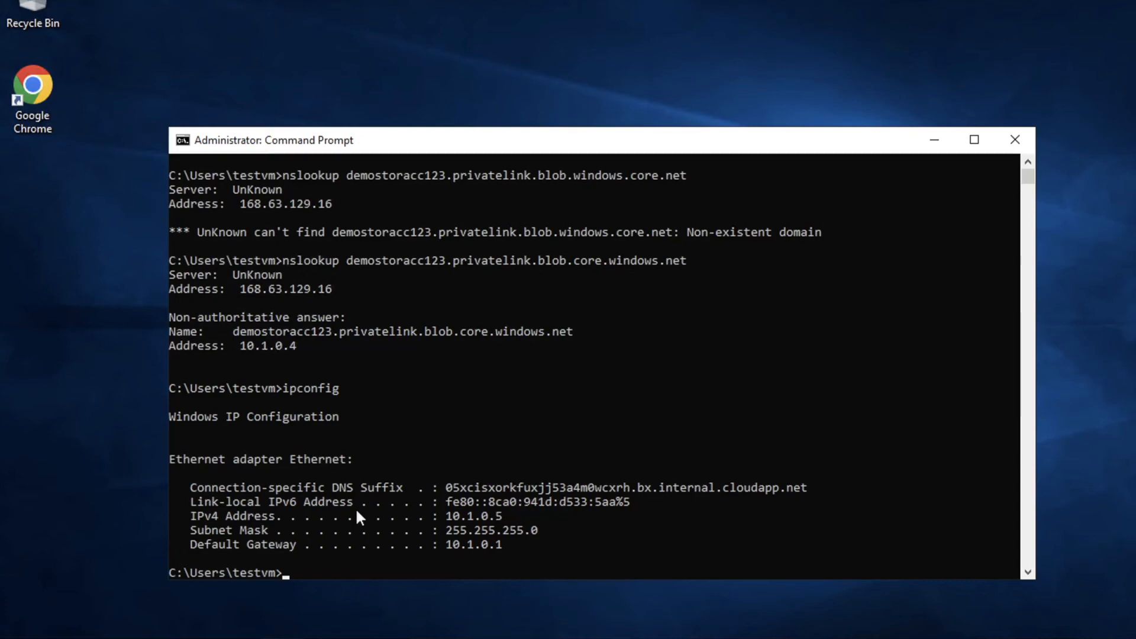
Recall the earlier nslookup command, remove privatelink from the host name and run nslookup demostoracc123.blob.core.windows.net.
{"action": "key", "text": "Up"}
{"action": "key", "text": "Up"}
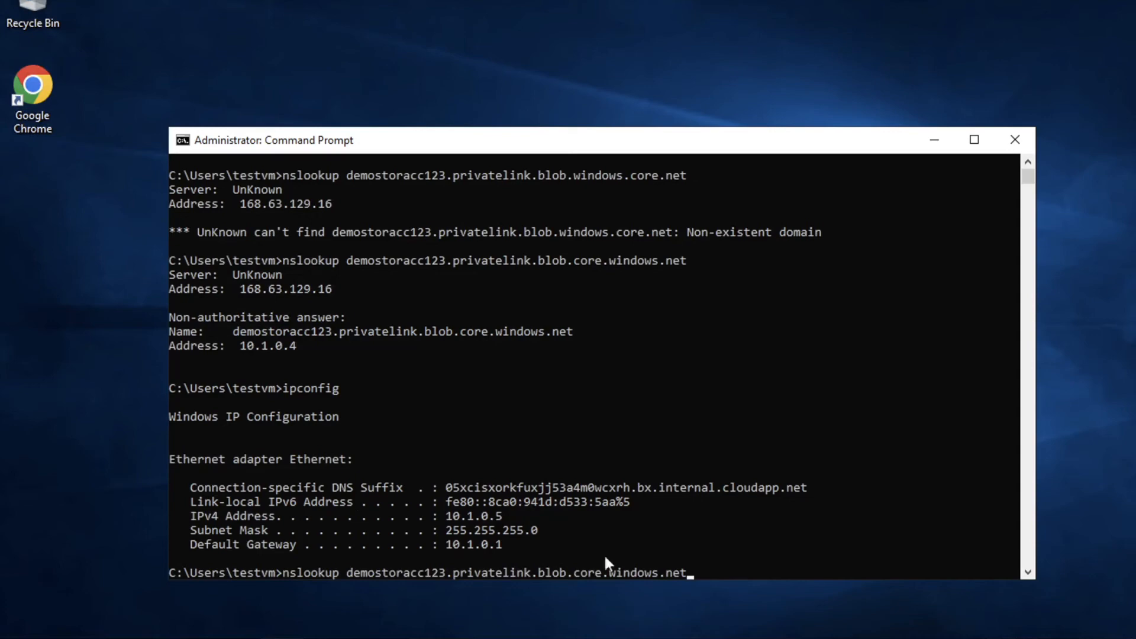
{"action": "left_click", "coordinate": [1028, 572]}
{"action": "left_click", "coordinate": [1028, 573]}
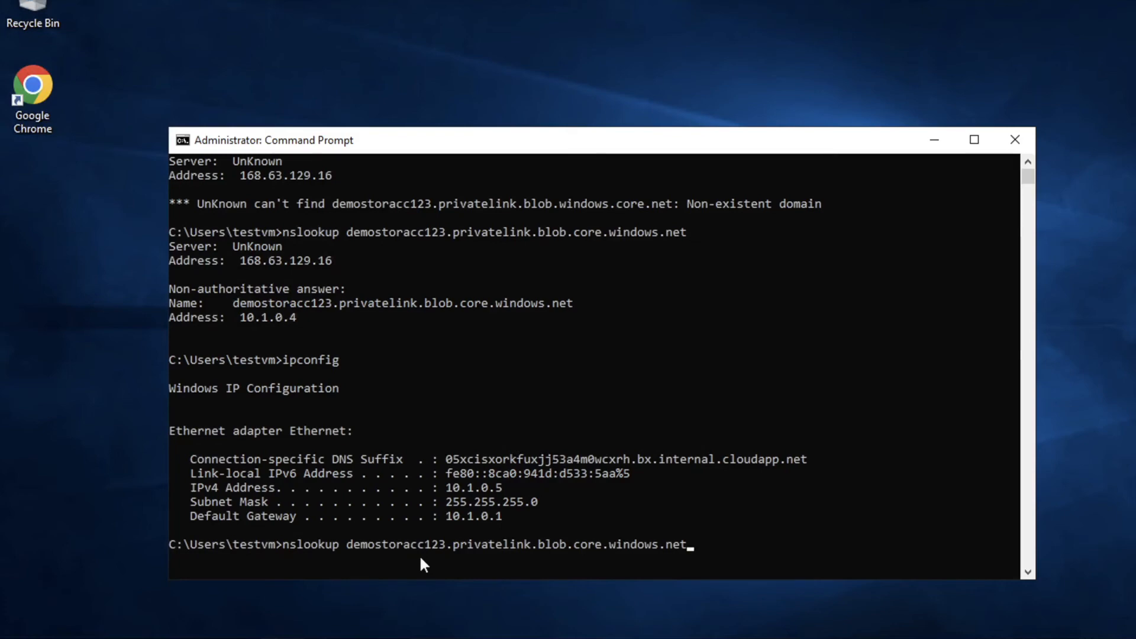
{"action": "key", "text": "Left"}
{"action": "key", "text": "Left"}
{"action": "key", "text": "Left"}
{"action": "key", "text": "Left"}
{"action": "key", "text": "Left"}
{"action": "key", "text": "Left"}
{"action": "key", "text": "Left"}
{"action": "key", "text": "Left"}
{"action": "key", "text": "Left"}
{"action": "key", "text": "Left"}
{"action": "key", "text": "Left"}
{"action": "key", "text": "Left"}
{"action": "key", "text": "Left"}
{"action": "key", "text": "Left"}
{"action": "key", "text": "Left"}
{"action": "key", "text": "Left"}
{"action": "key", "text": "Left"}
{"action": "key", "text": "Left"}
{"action": "key", "text": "Left"}
{"action": "key", "text": "Left"}
{"action": "key", "text": "Left"}
{"action": "key", "text": "BackSpace"}
{"action": "key", "text": "BackSpace"}
{"action": "key", "text": "BackSpace"}
{"action": "key", "text": "BackSpace"}
{"action": "key", "text": "BackSpace"}
{"action": "key", "text": "BackSpace"}
{"action": "key", "text": "BackSpace"}
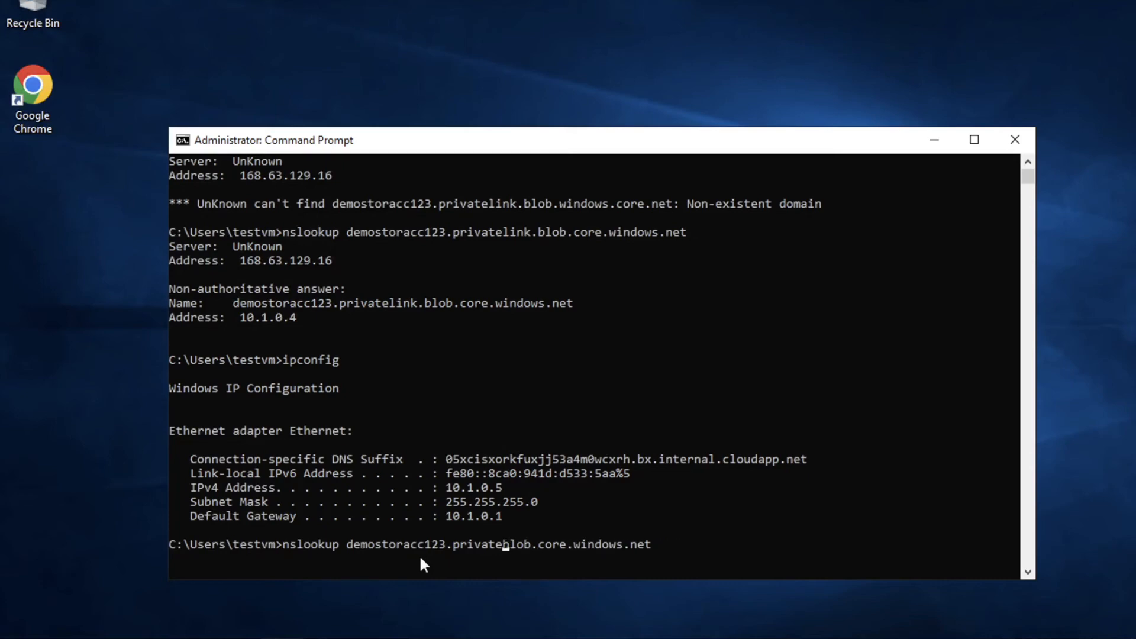
{"action": "key", "text": "BackSpace"}
{"action": "key", "text": "BackSpace"}
{"action": "key", "text": "BackSpace"}
{"action": "key", "text": "BackSpace"}
{"action": "key", "text": "BackSpace"}
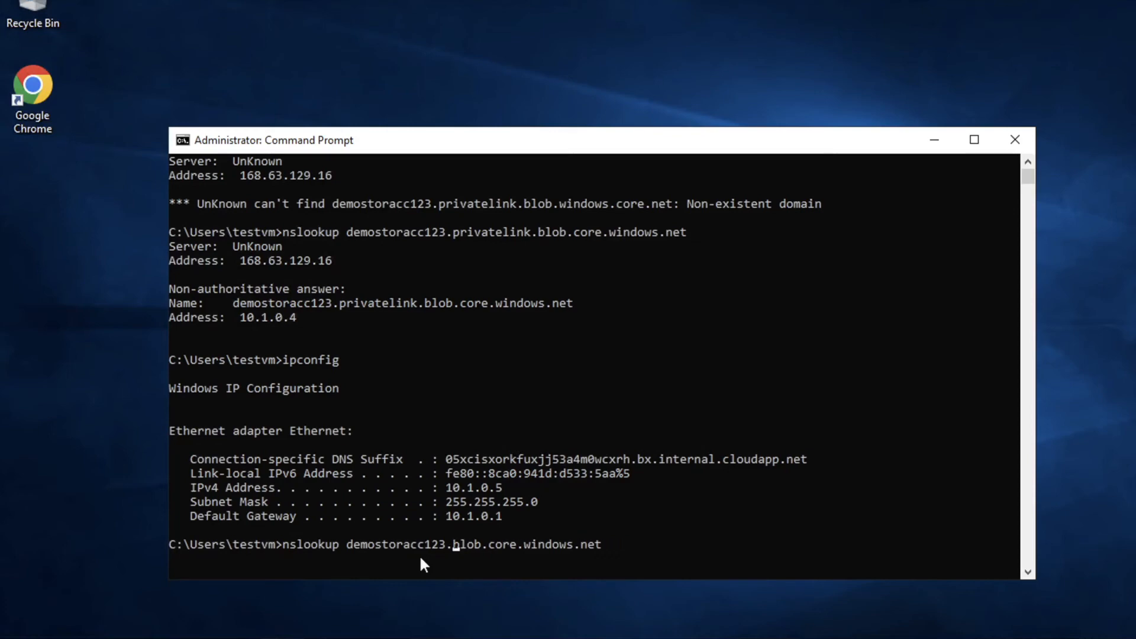
{"action": "key", "text": "Return"}
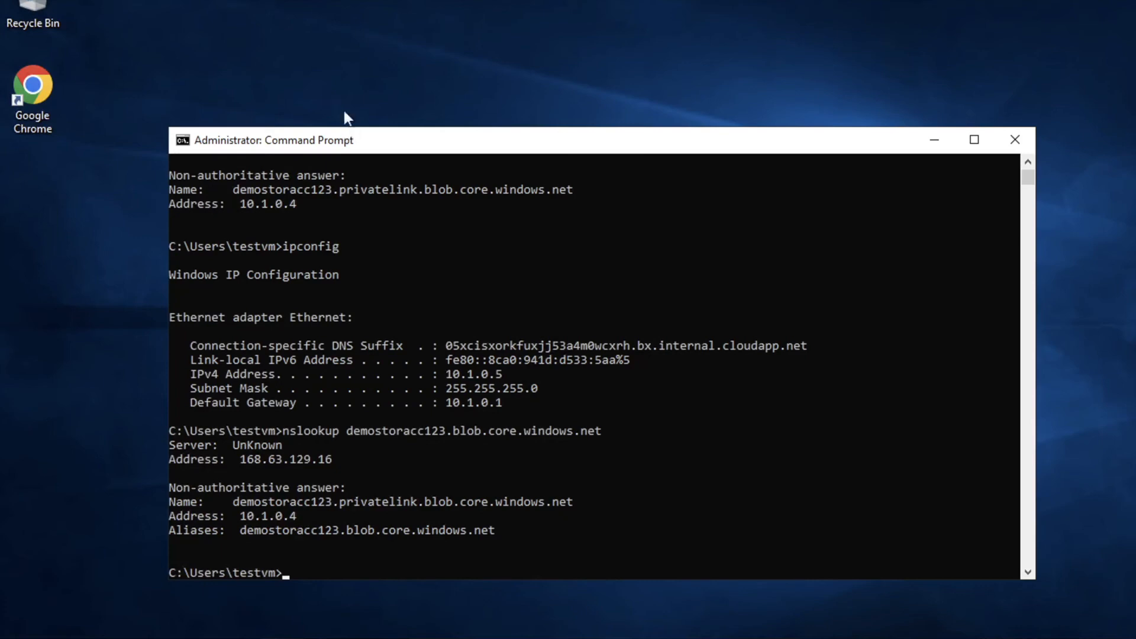
Exit full screen, minimize both Remote Desktop windows and return to the testvm overview page in the Azure portal.
{"action": "mouse_move", "coordinate": [255, 0]}
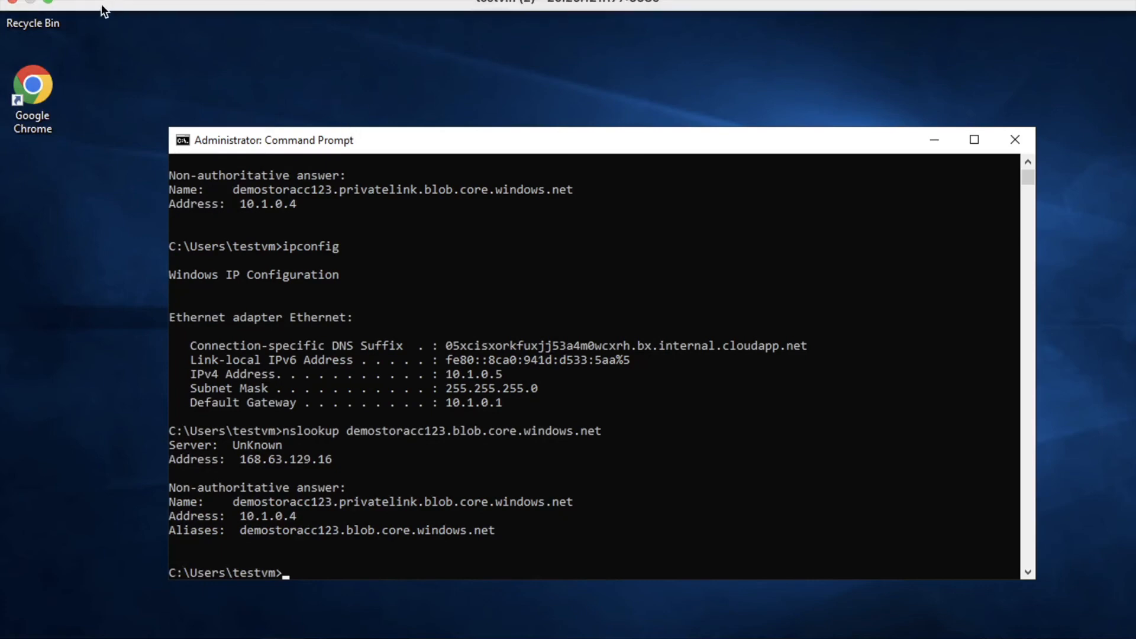
{"action": "left_click", "coordinate": [49, 3]}
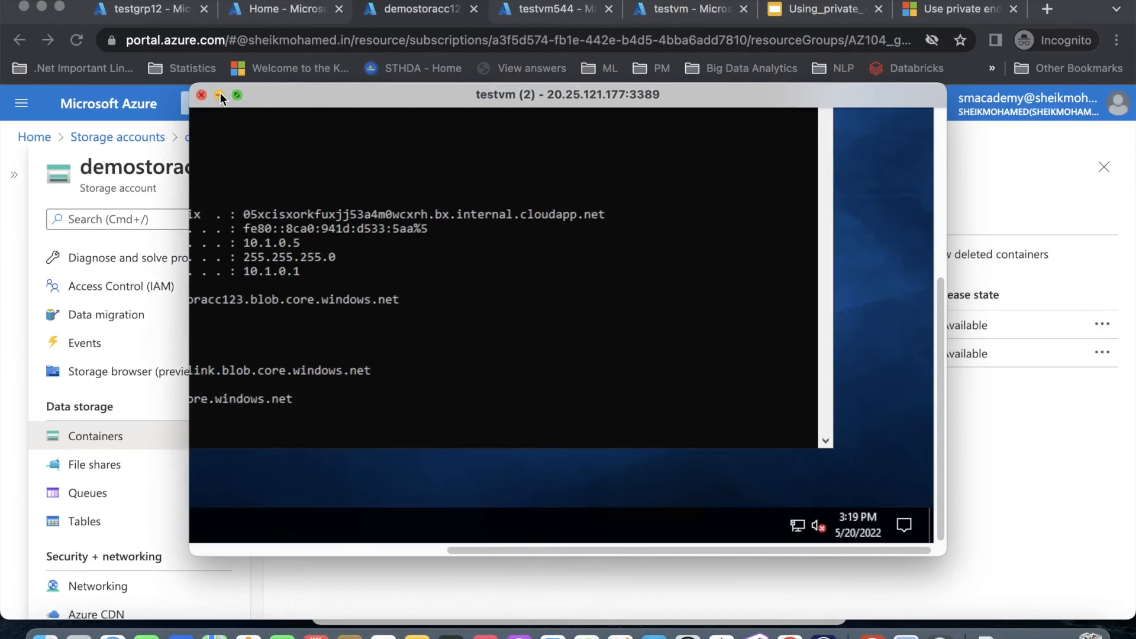
{"action": "left_click", "coordinate": [220, 95]}
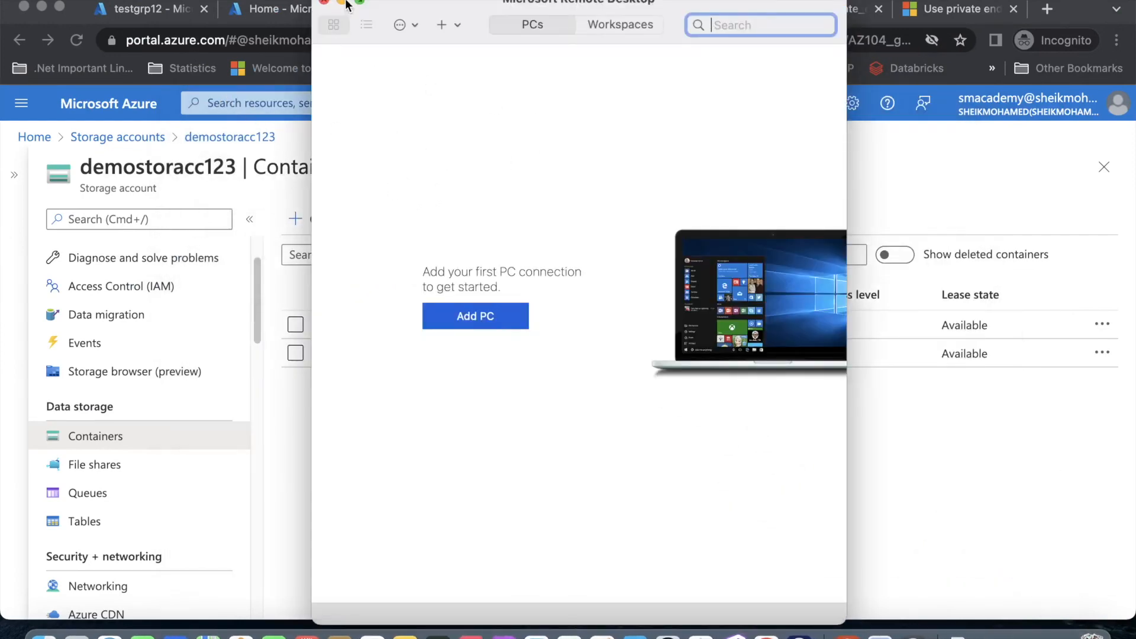
{"action": "left_click", "coordinate": [343, 3]}
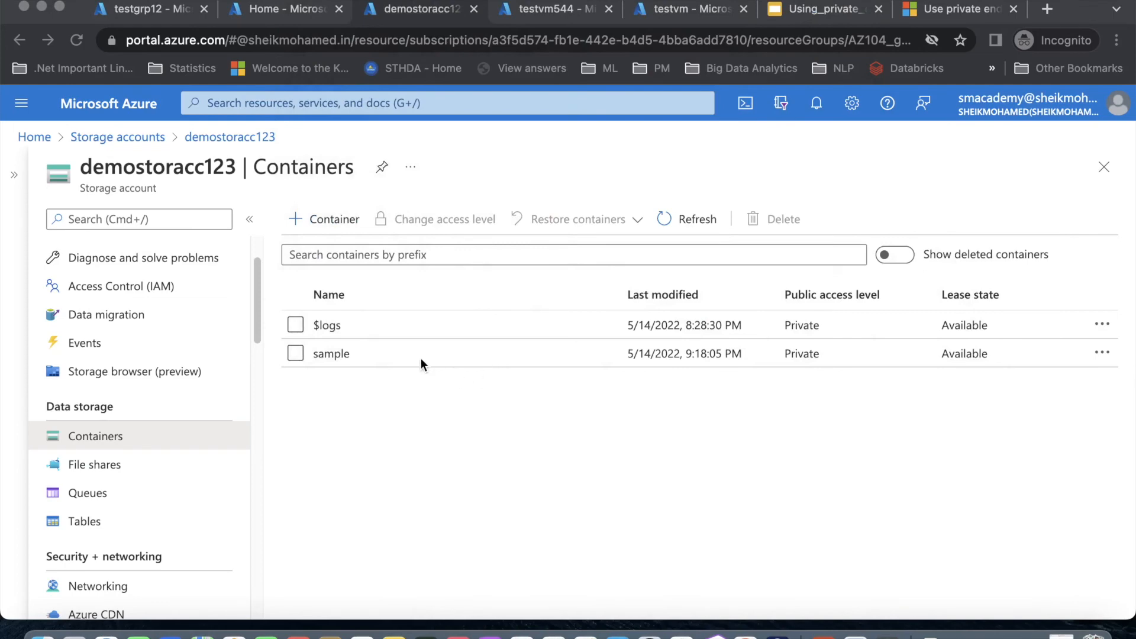
{"action": "left_click", "coordinate": [679, 16]}
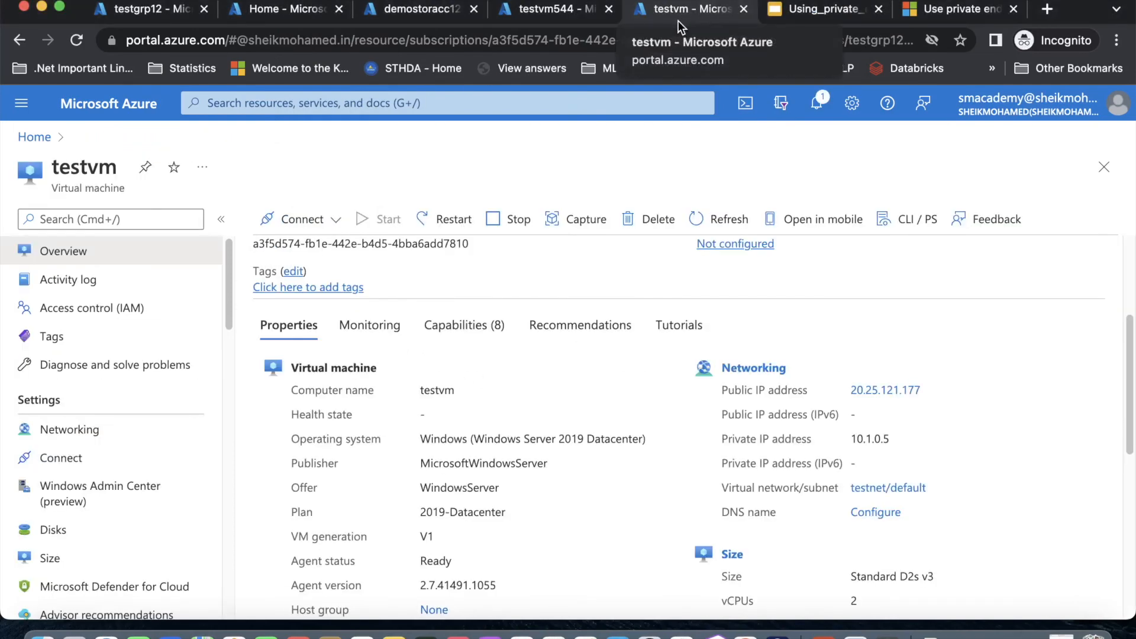